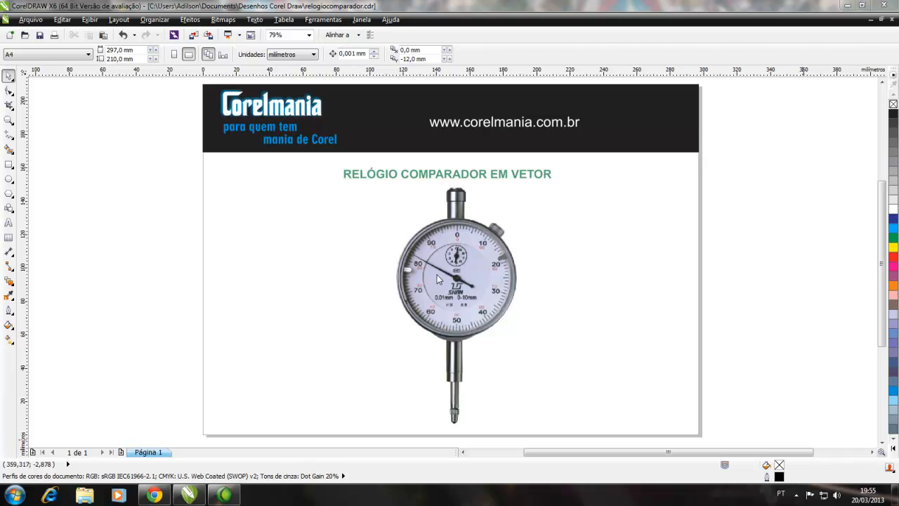
Delete the reference photo of the dial gauge from the page
left_click(457, 273)
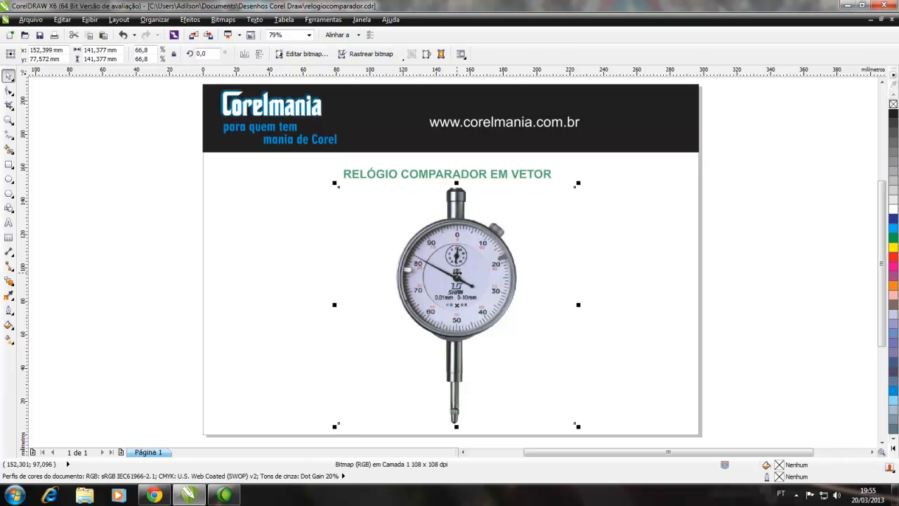
key("Delete")
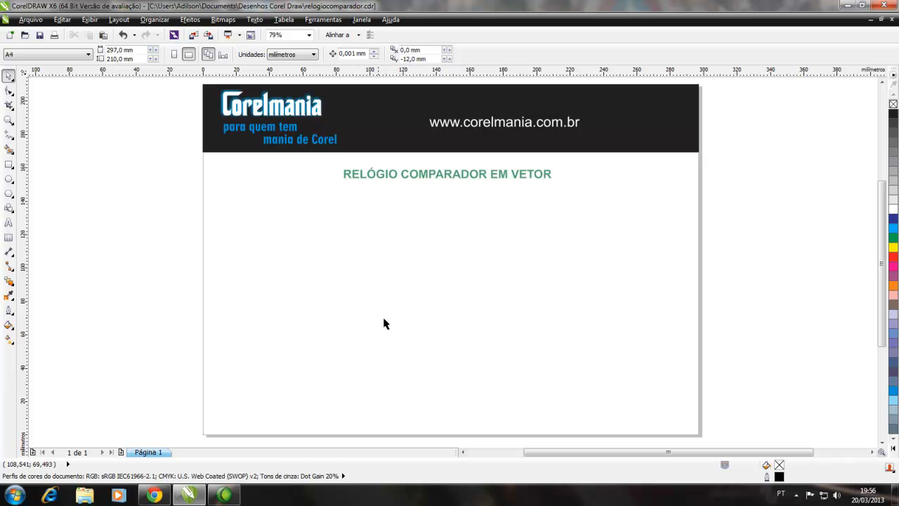
Draw a perfect circle about 70 mm in diameter below the title and move it to about X 156.6, Y 95.2 mm
left_click(9, 120)
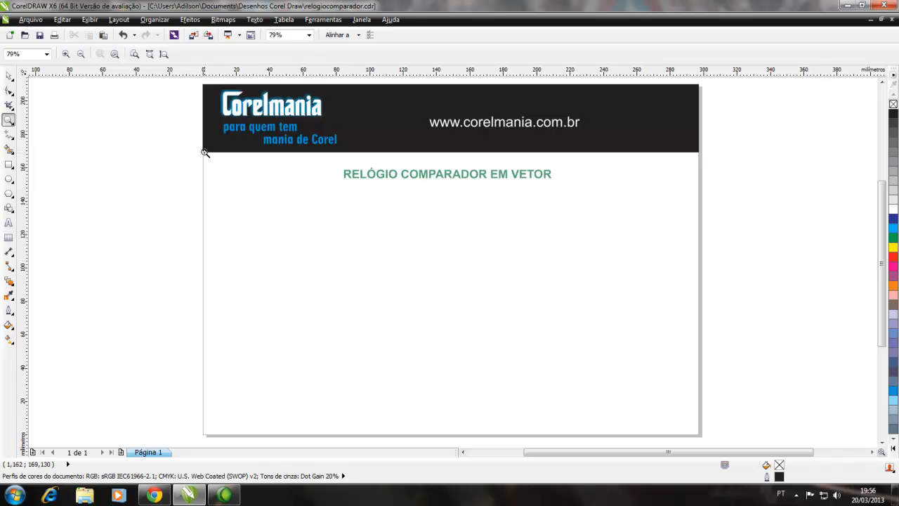
left_click_drag(203, 152, 705, 434)
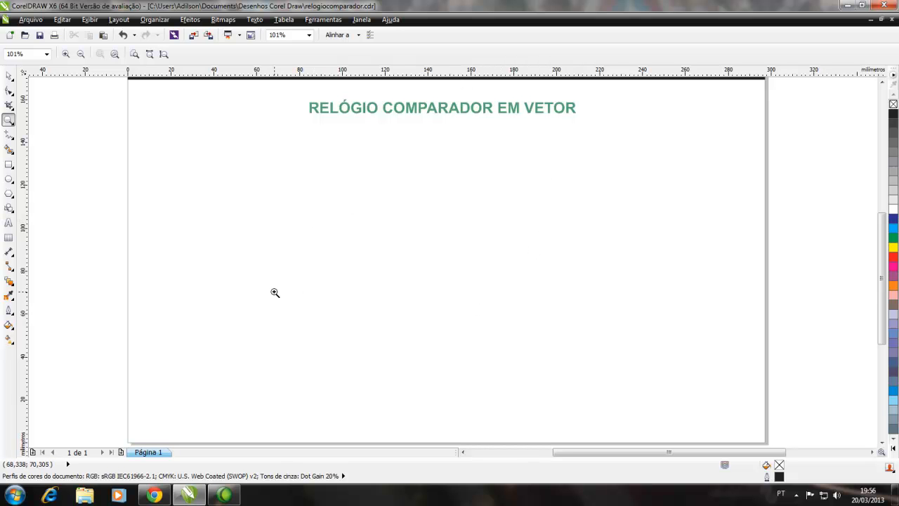
left_click(9, 76)
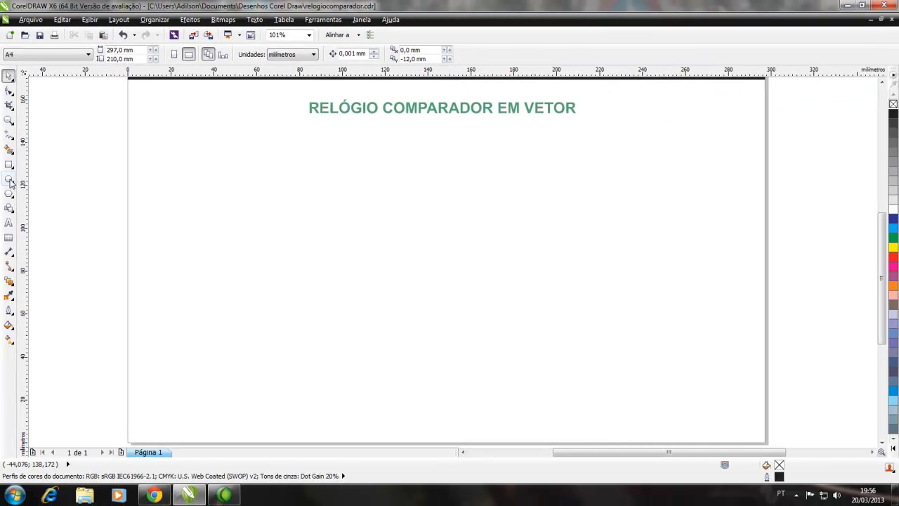
left_click(9, 180)
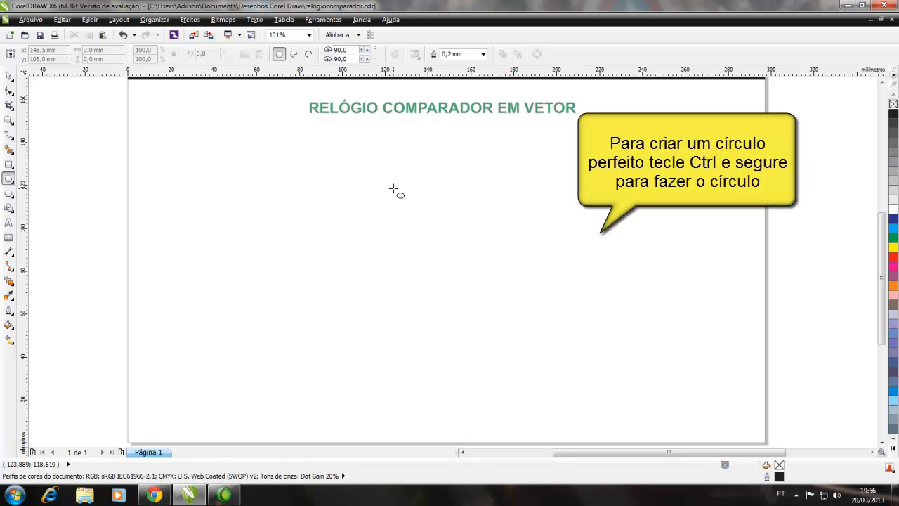
left_click_drag(393, 185, 547, 337)
left_click(10, 75)
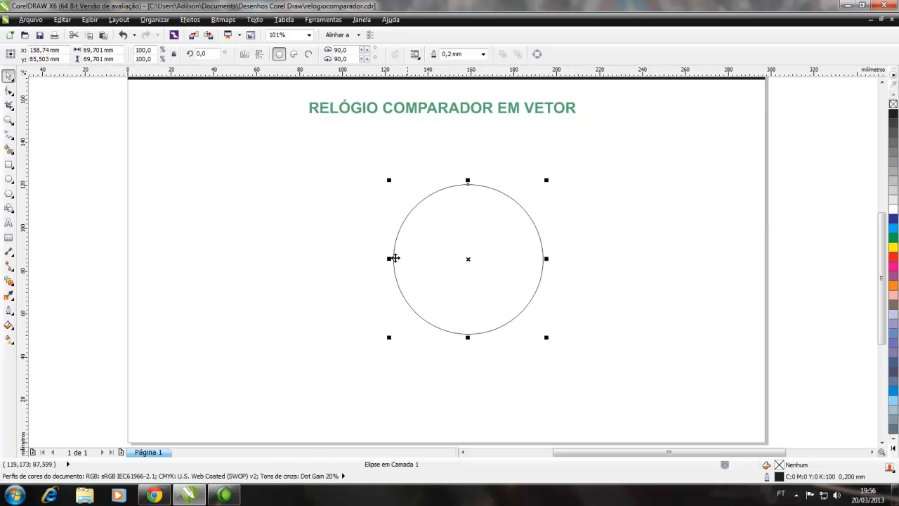
left_click_drag(472, 274, 387, 253)
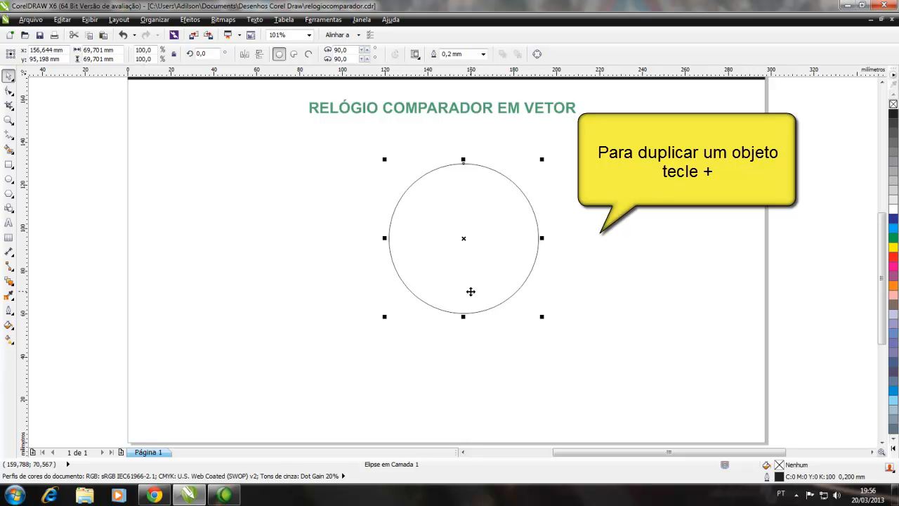
Duplicate the circle and shrink the copy concentrically to about 46 mm in diameter
key("plus")
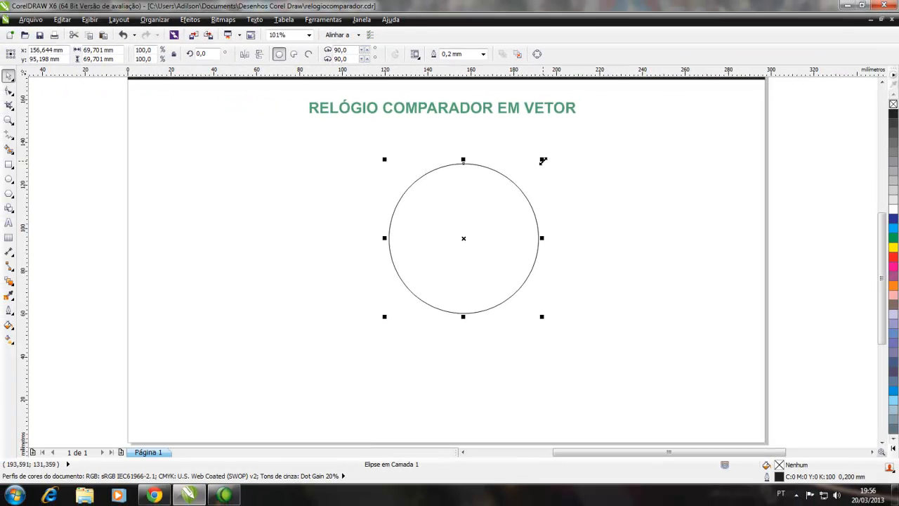
left_click_drag(544, 161, 543, 161)
left_click_drag(544, 161, 527, 186)
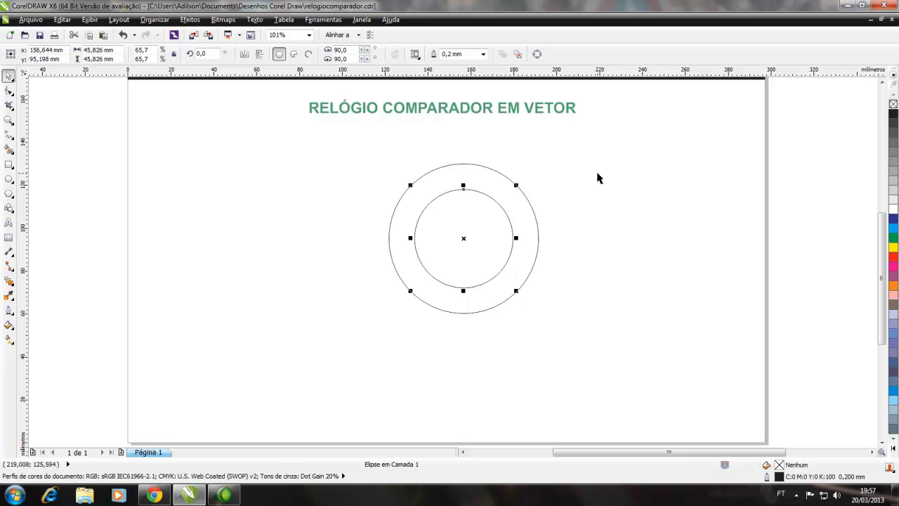
left_click(597, 177)
Draw a thin vertical rectangle about 0.25 mm wide and 1.9 mm high just inside the top of the outer circle
left_click(9, 120)
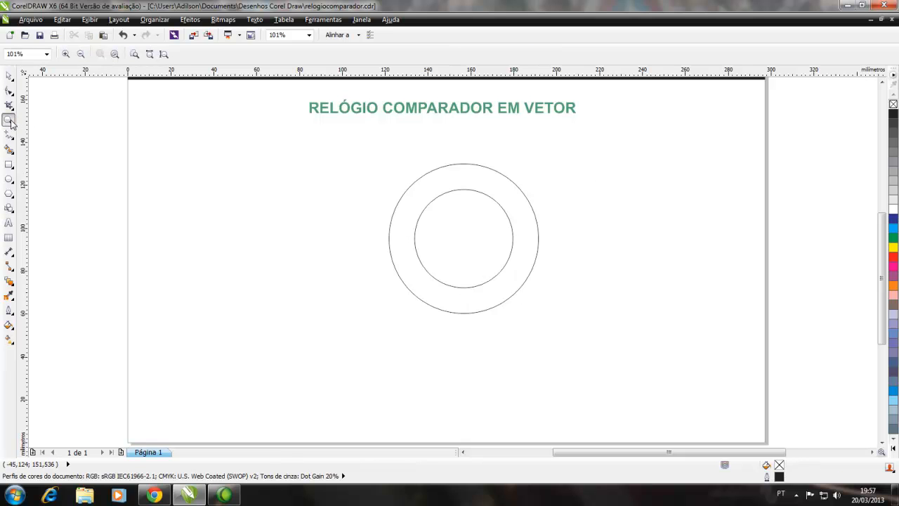
left_click_drag(443, 152, 492, 209)
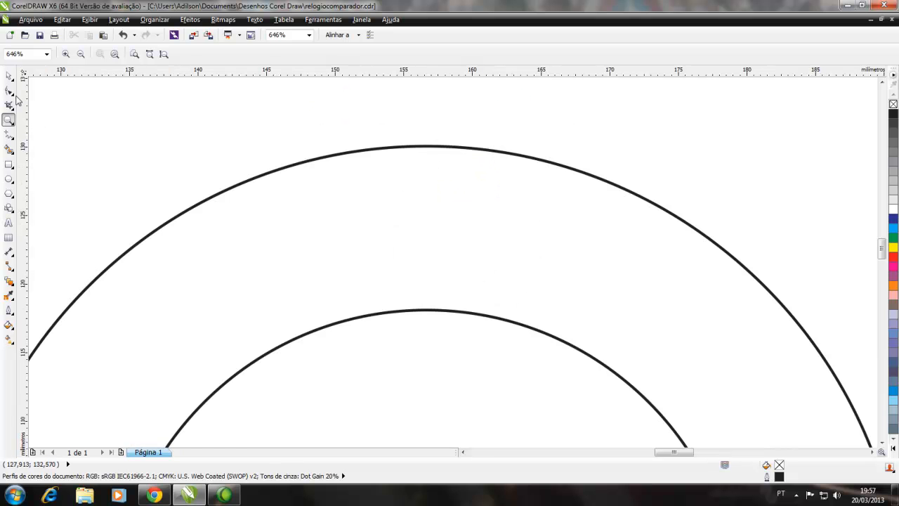
left_click(10, 164)
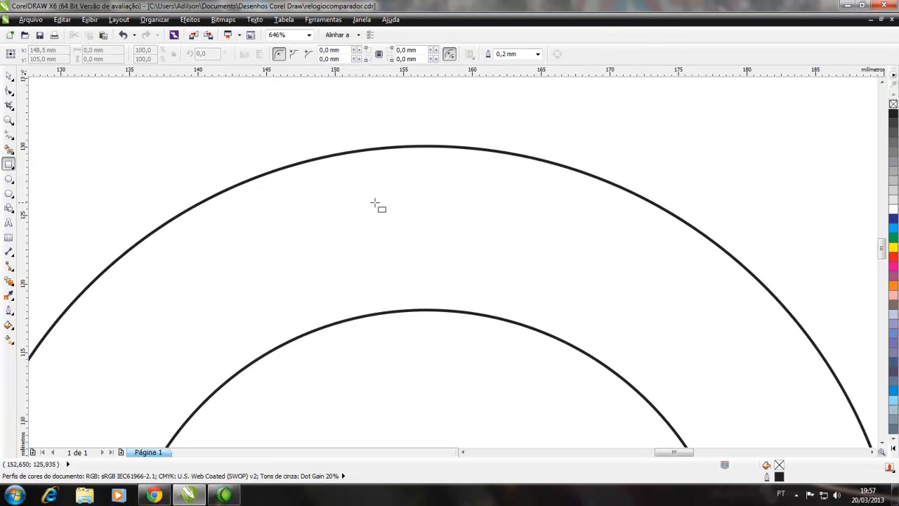
left_click_drag(580, 192, 585, 228)
left_click_drag(421, 200, 420, 203)
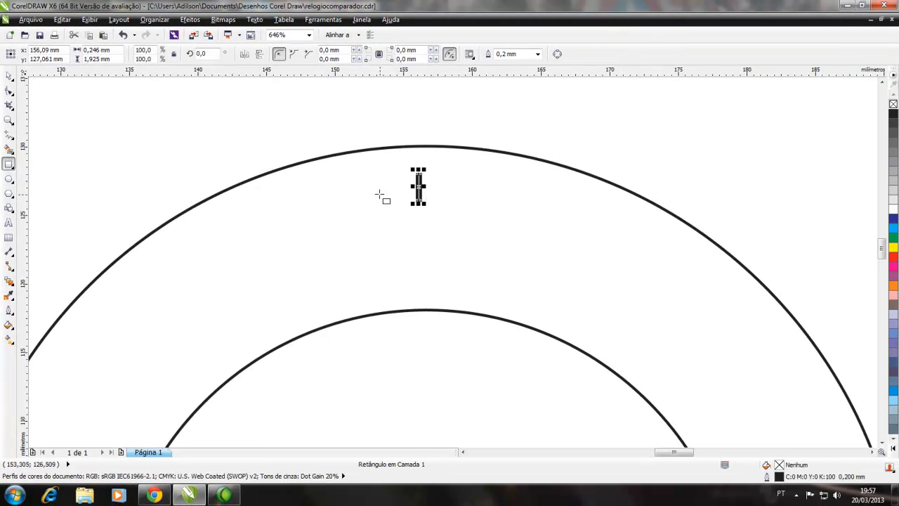
Fill the thin rectangle with black (K 100) and remove its outline
left_click(894, 114)
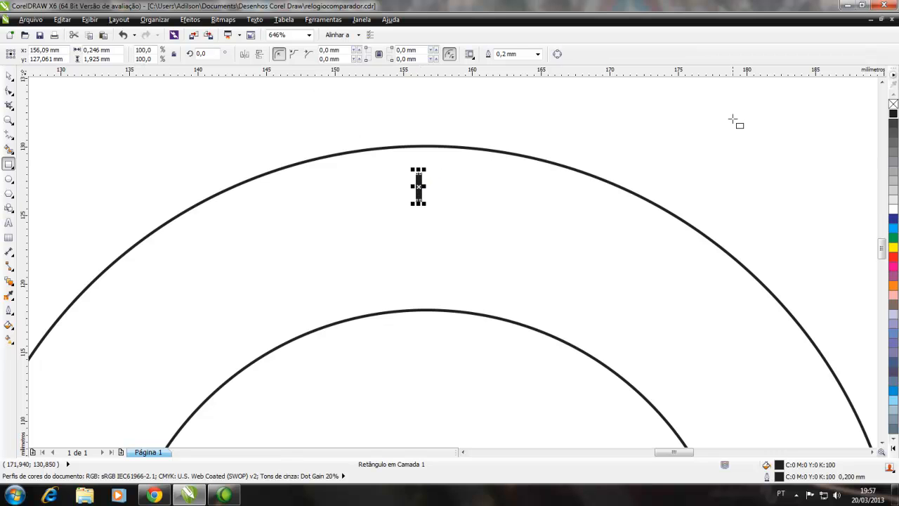
right_click(894, 105)
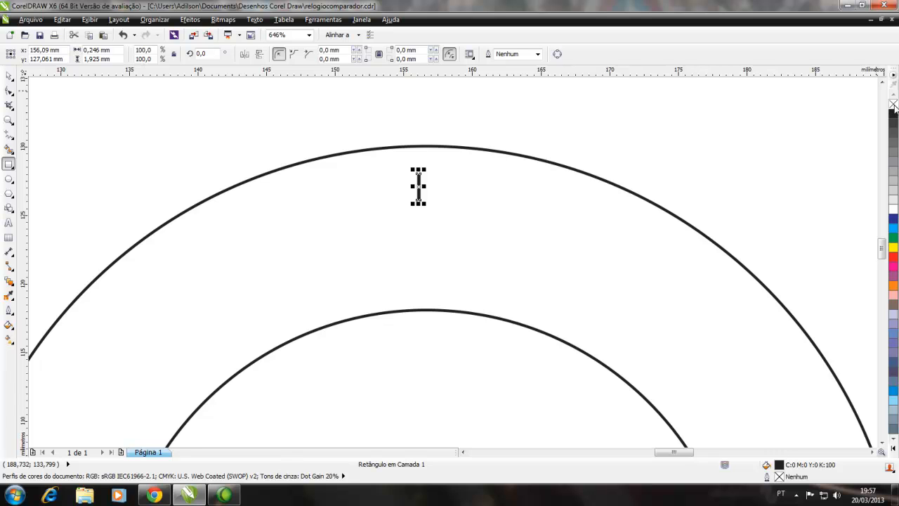
left_click(9, 75)
left_click(197, 132)
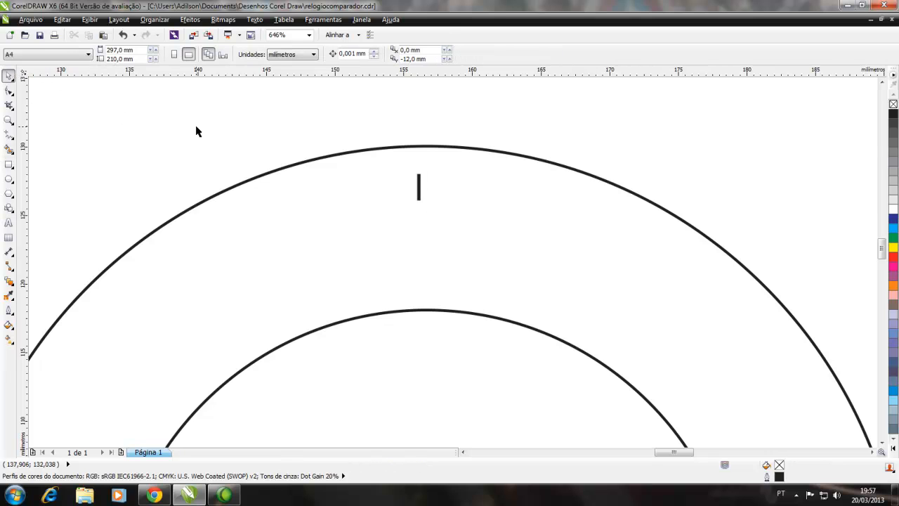
Snap the midpoint of the rectangle's upper edge onto the topmost point of the outer circle
left_click(418, 186)
left_click(9, 120)
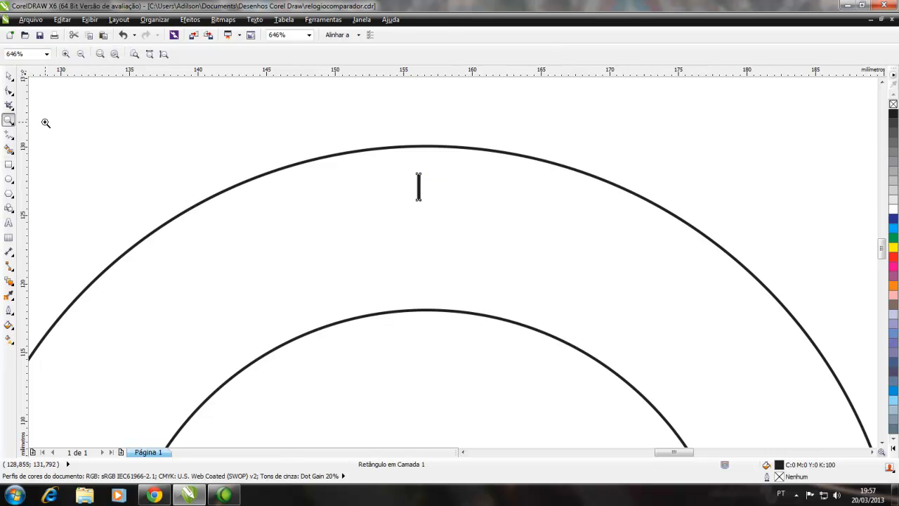
left_click_drag(385, 131, 454, 216)
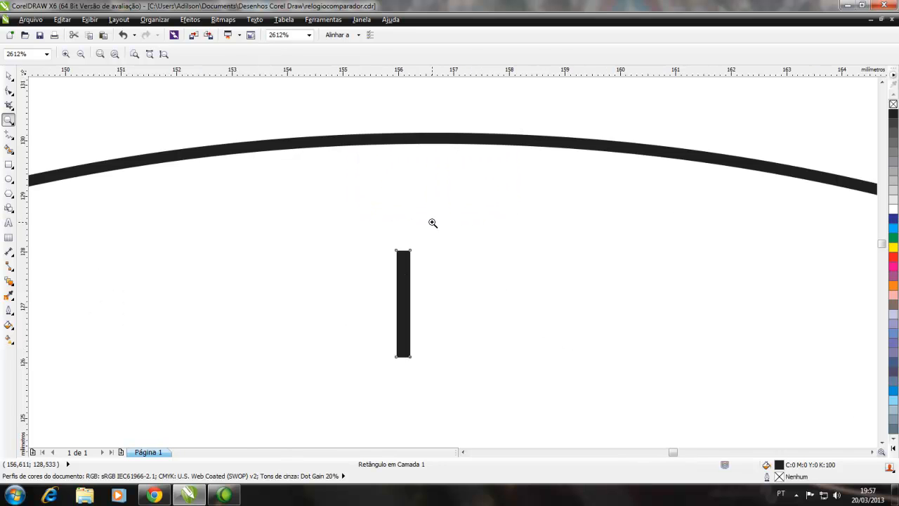
left_click(8, 76)
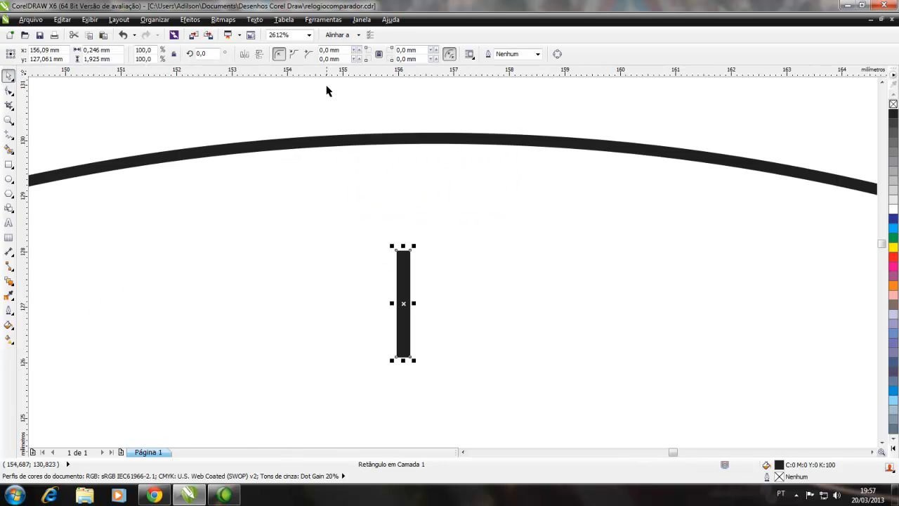
left_click(357, 36)
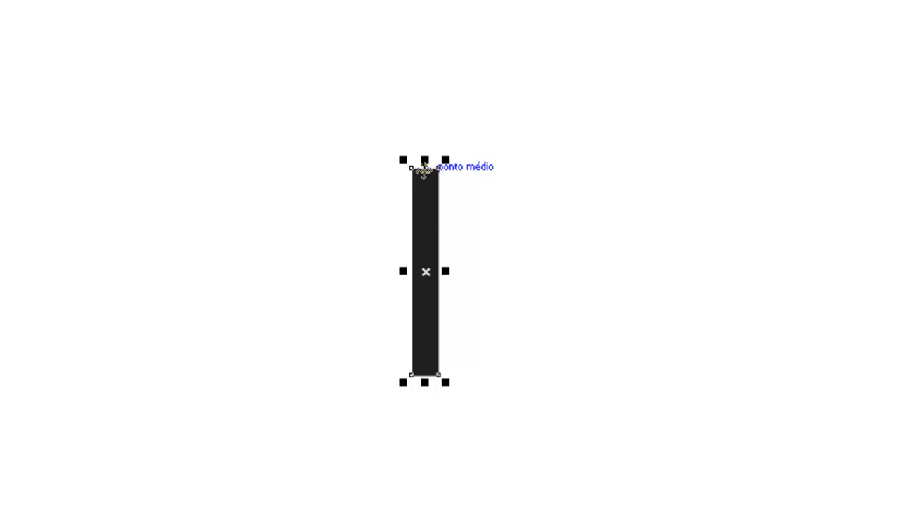
left_click_drag(425, 167, 426, 168)
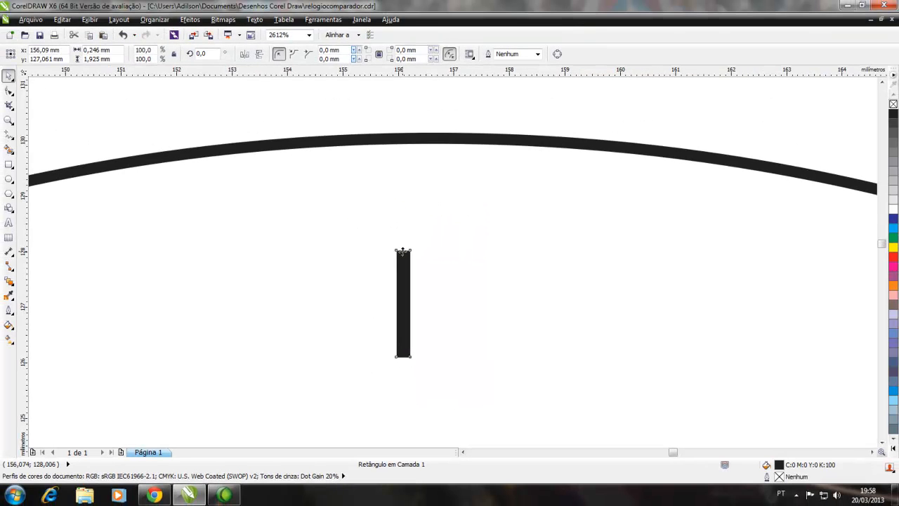
left_click_drag(404, 253, 419, 110)
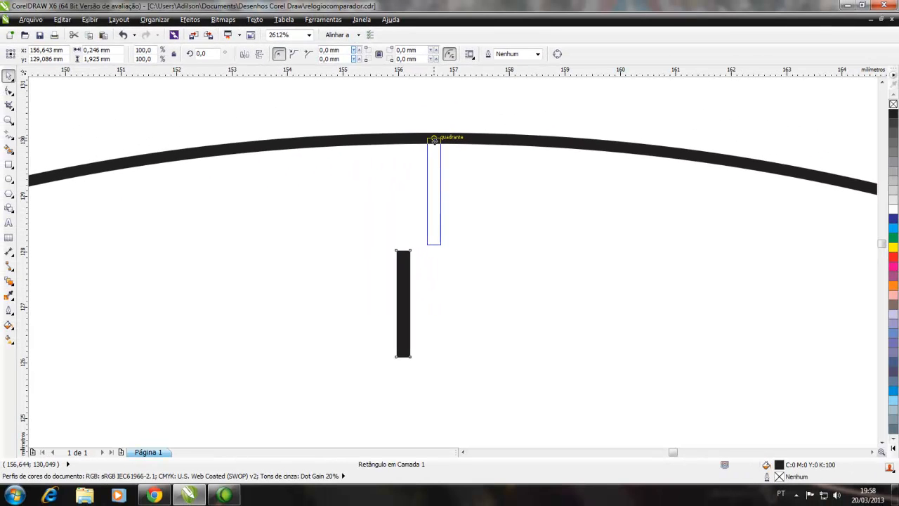
left_click_drag(434, 140, 434, 139)
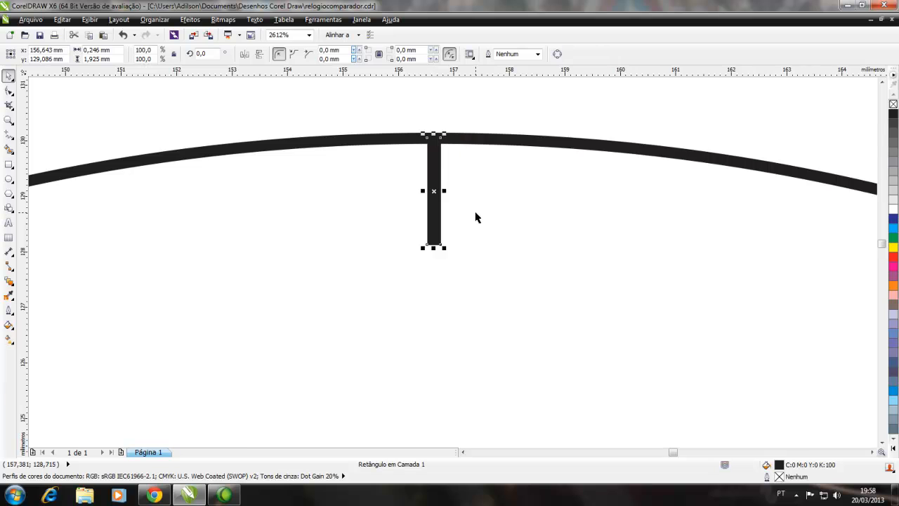
Shorten the tick mark from its lower end to about 1.2 mm high, keeping it attached to the outer circle
scroll(475, 215, "down", 2)
scroll(476, 215, "down", 2)
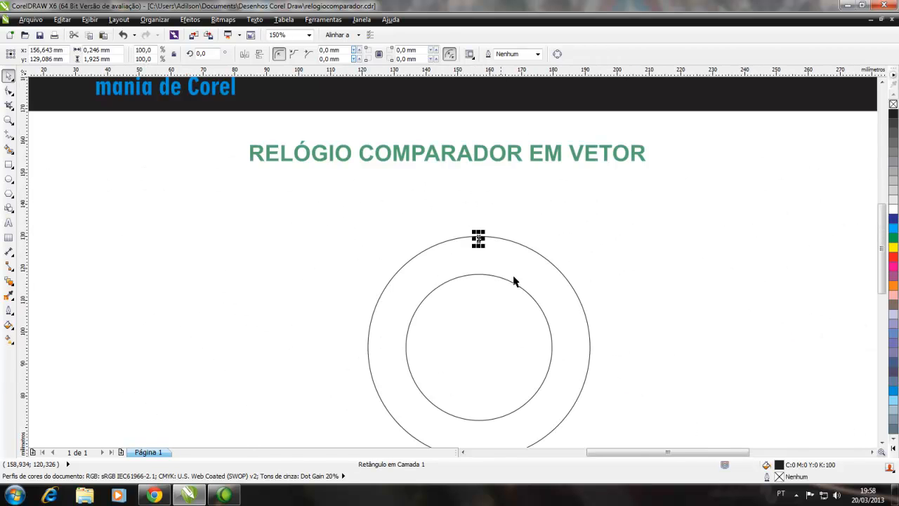
left_click(633, 288)
scroll(473, 263, "up", 3)
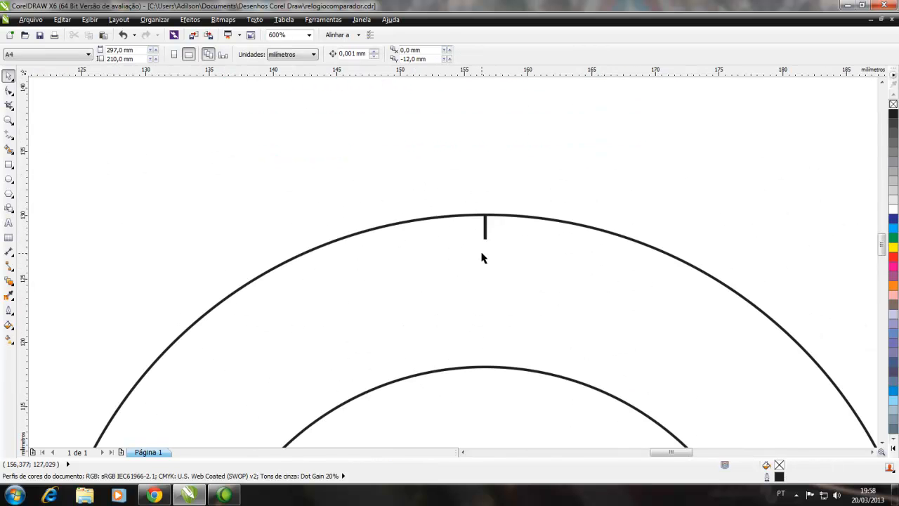
left_click(488, 219)
left_click_drag(489, 227, 489, 211)
left_click(480, 279)
Move the tick mark's rotation centre to the common centre of the circles and reselect the tick mark
scroll(480, 278, "down", 3)
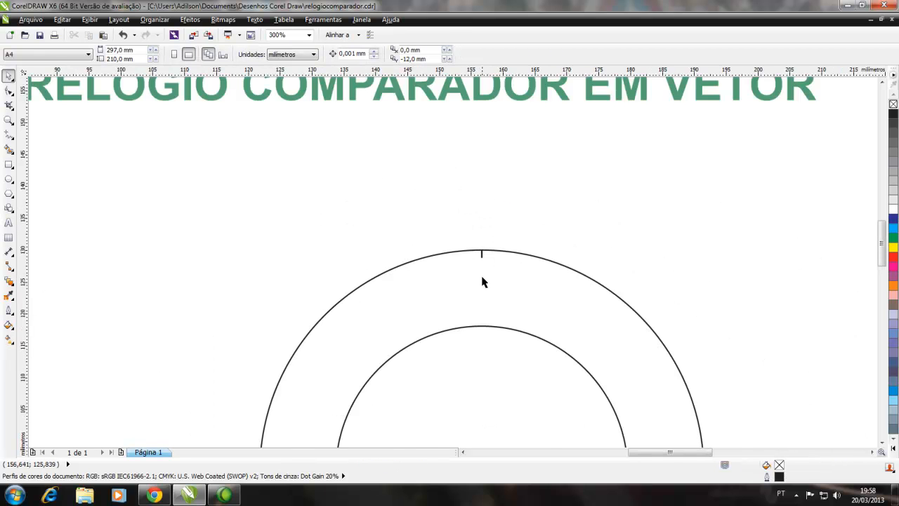
left_click_drag(882, 269, 881, 285)
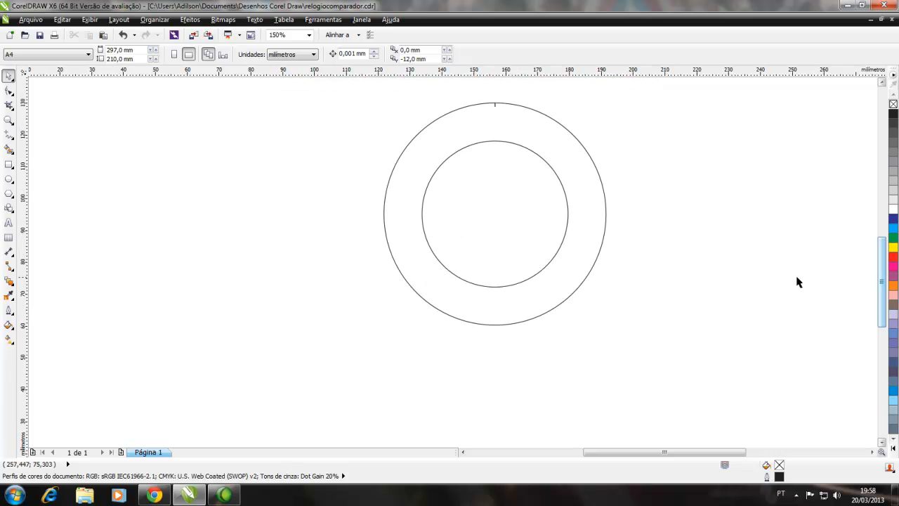
left_click_drag(616, 454, 628, 454)
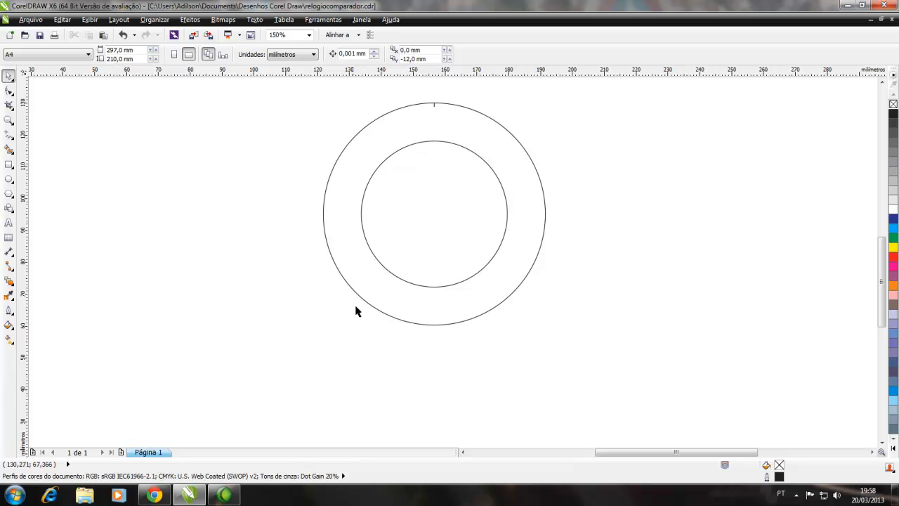
left_click(435, 106)
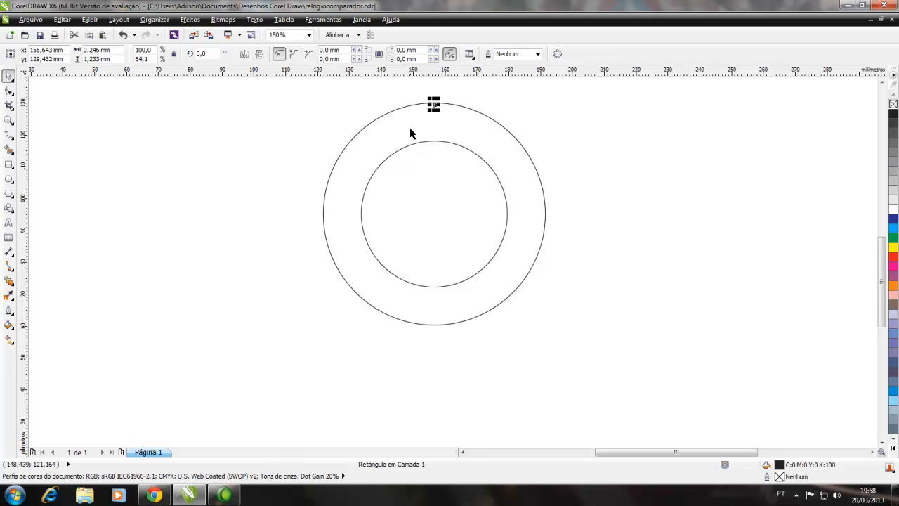
left_click(434, 105)
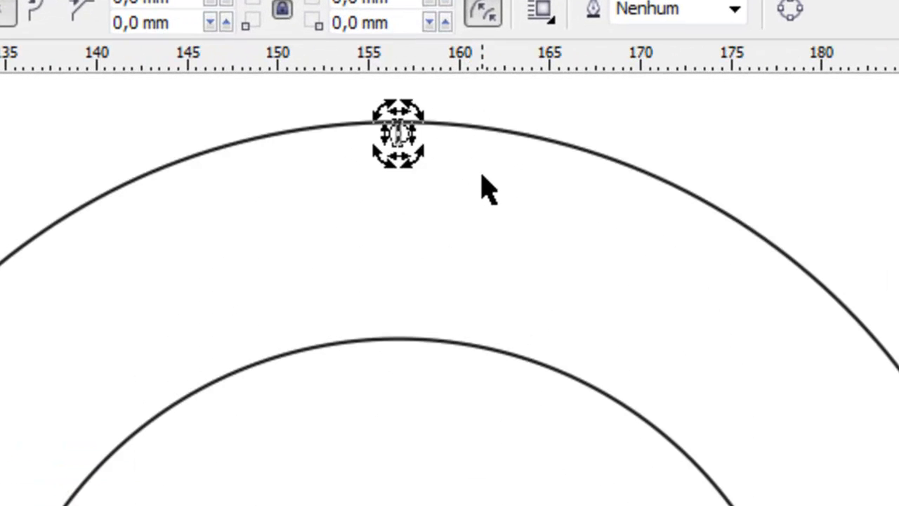
scroll(460, 209, "up", 2)
scroll(449, 289, "up", 5)
scroll(373, 303, "up", 1)
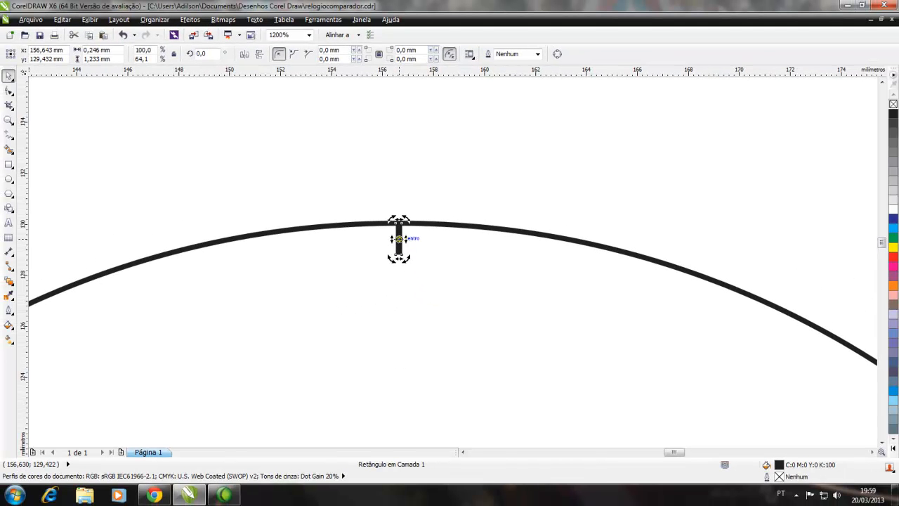
left_click_drag(398, 239, 401, 367)
scroll(349, 406, "down", 2)
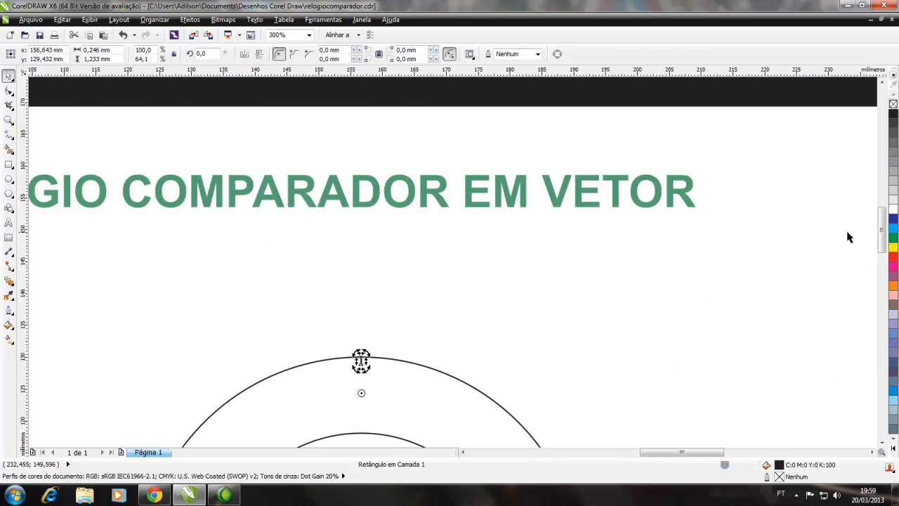
left_click_drag(881, 228, 879, 266)
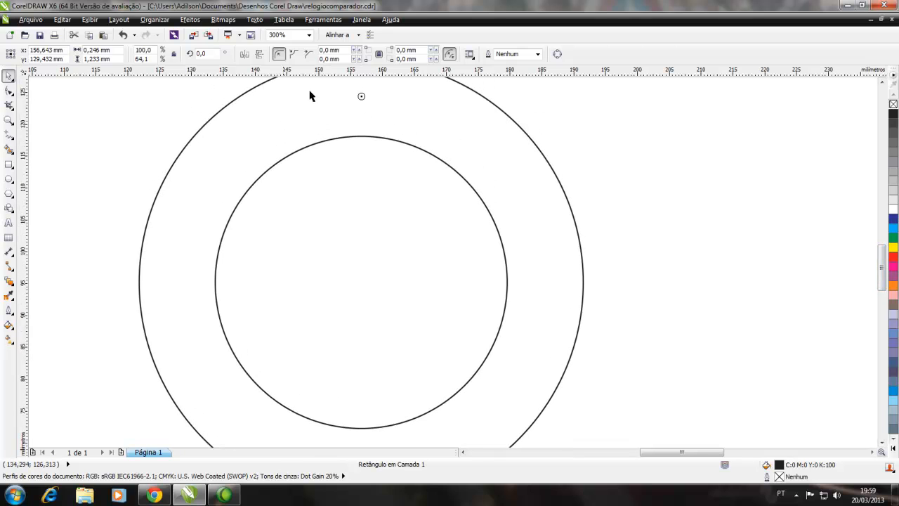
scroll(362, 98, "down", 2)
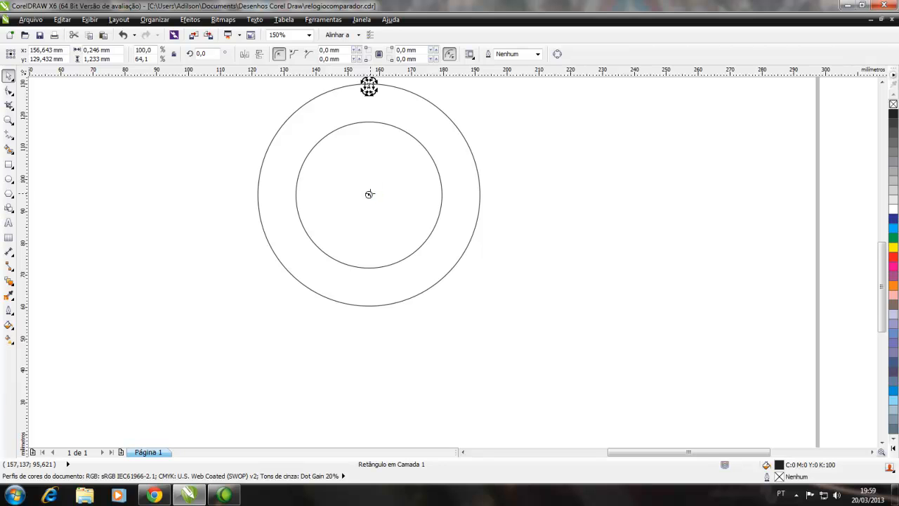
scroll(353, 190, "down", 2)
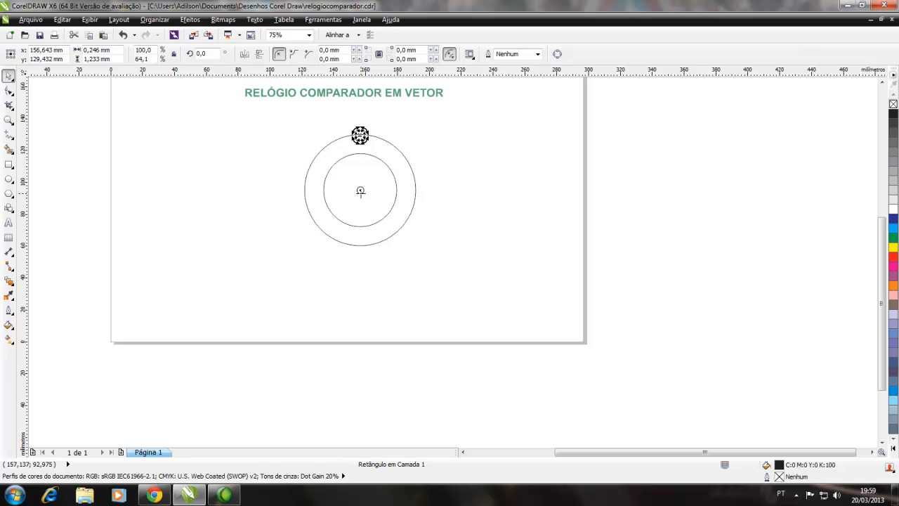
left_click(55, 118)
left_click_drag(331, 119, 365, 144)
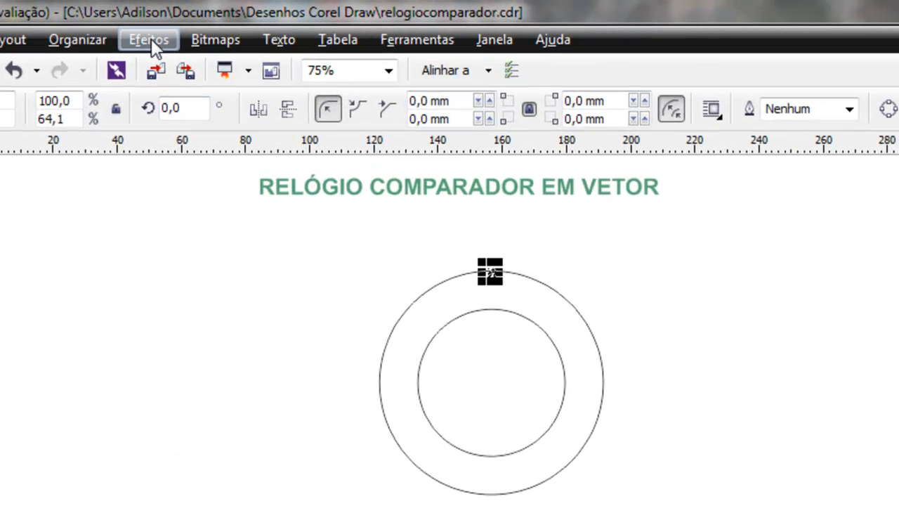
Rotate the tick mark in 3.6° increments with 100 copies around the circles' common centre, filling the outer circle with small graduations
left_click(95, 38)
mouse_move(98, 75)
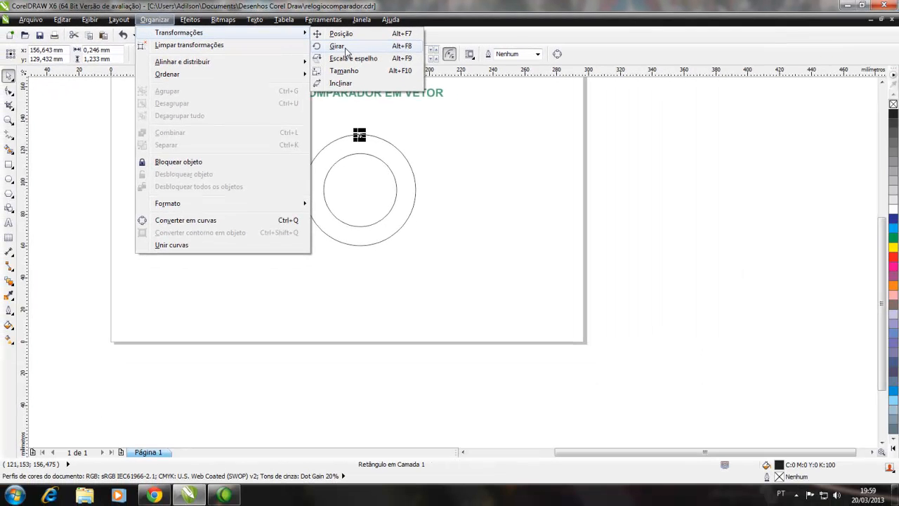
left_click(395, 47)
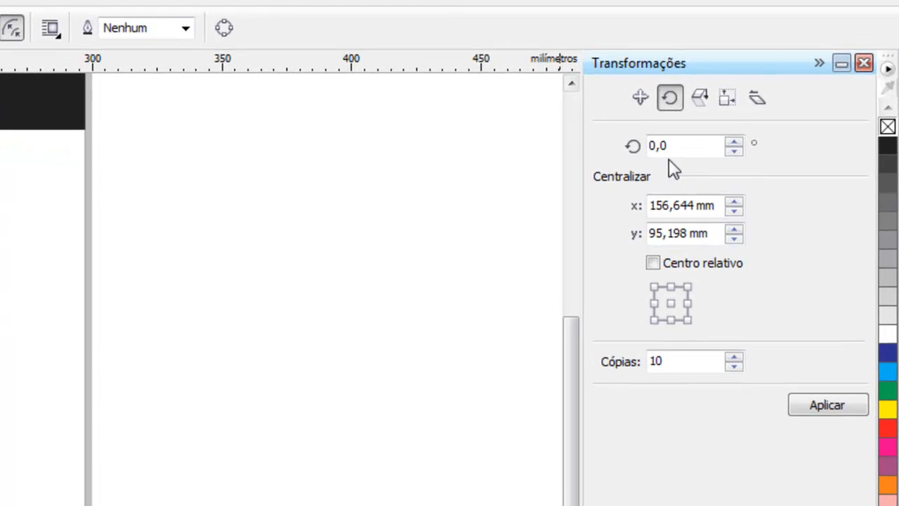
left_click_drag(667, 146, 629, 150)
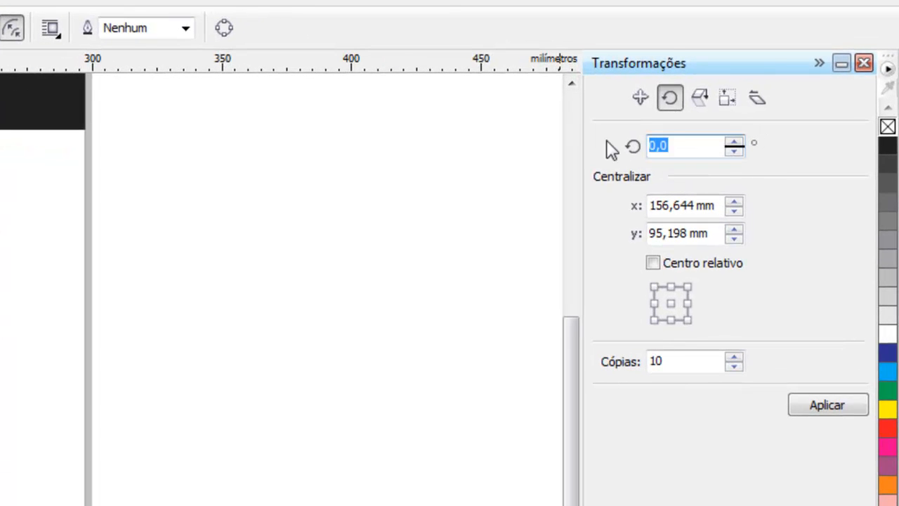
type("3,6")
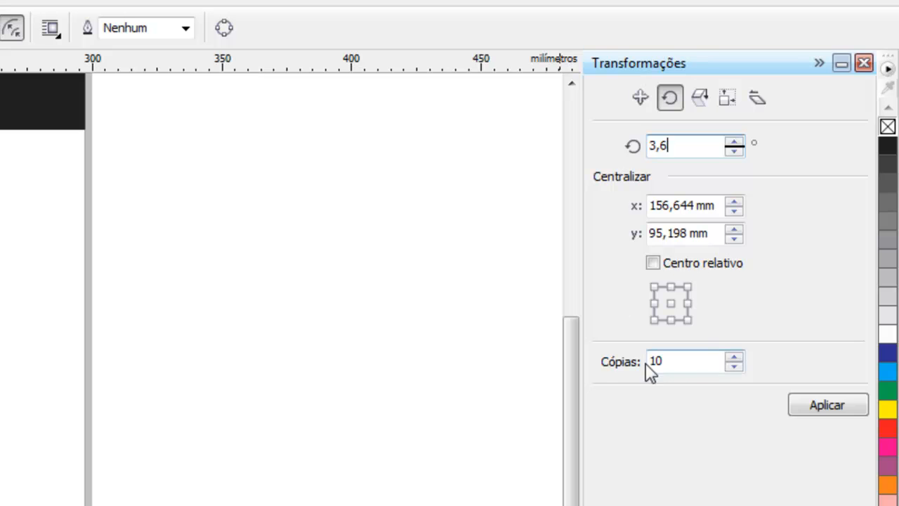
left_click_drag(675, 362, 639, 373)
type("100")
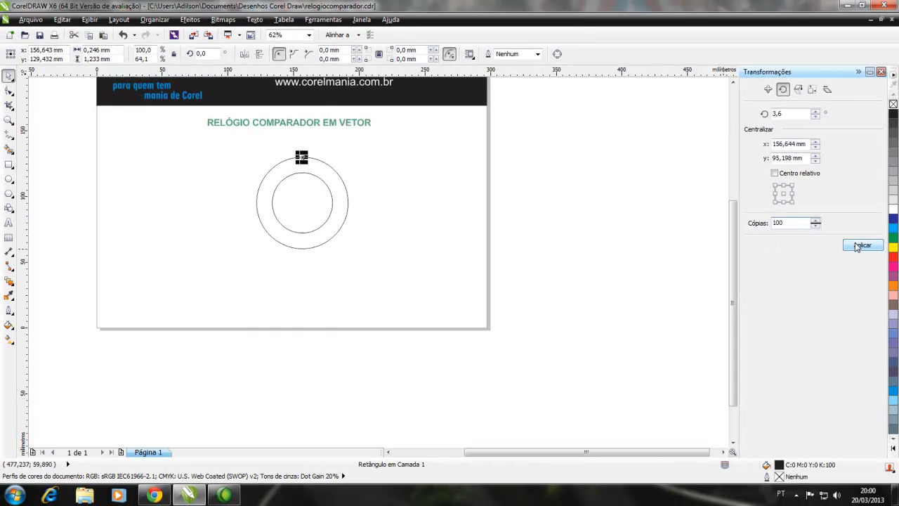
left_click(9, 120)
left_click_drag(243, 152, 355, 248)
left_click(7, 76)
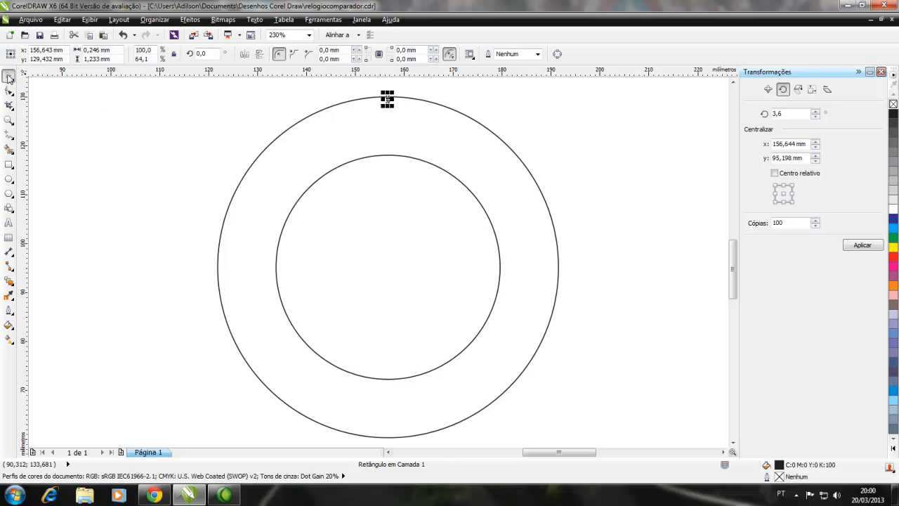
left_click(863, 246)
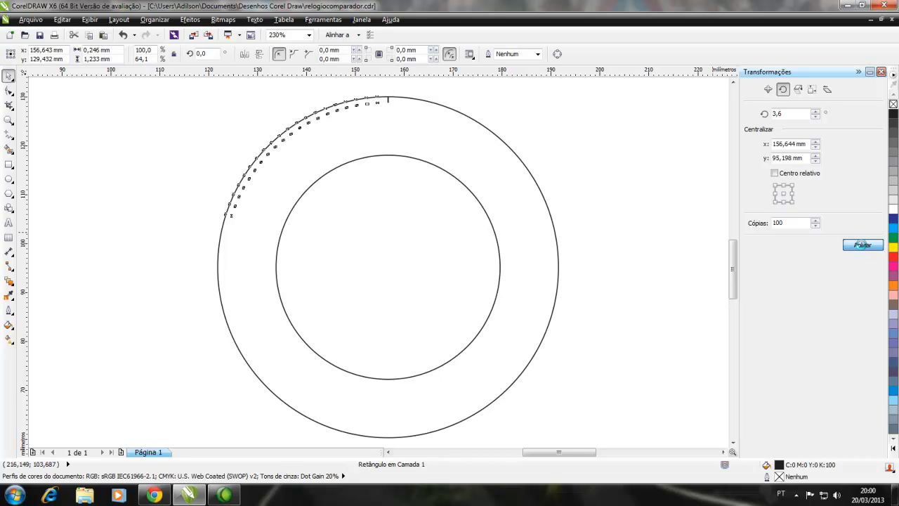
left_click(583, 180)
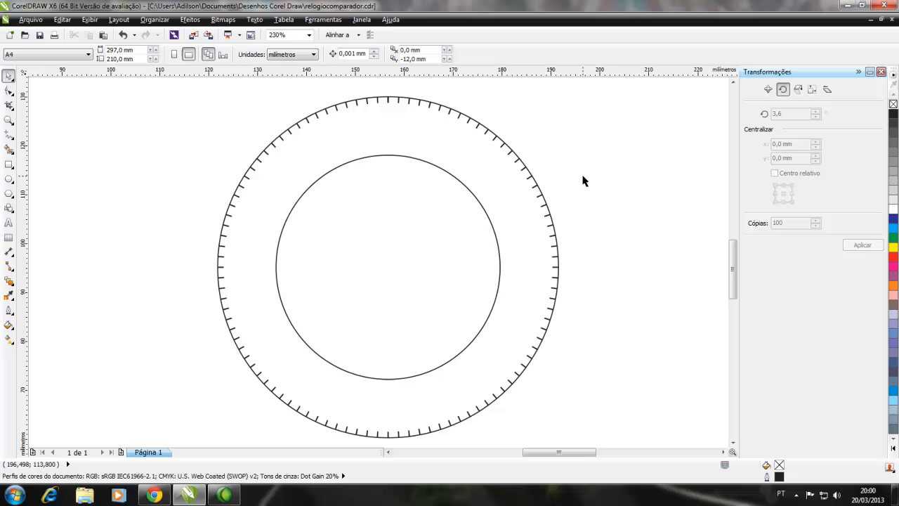
Lengthen the topmost tick mark from its lower end to about 2.4 mm high, keeping it attached to the outer circle
left_click(389, 104)
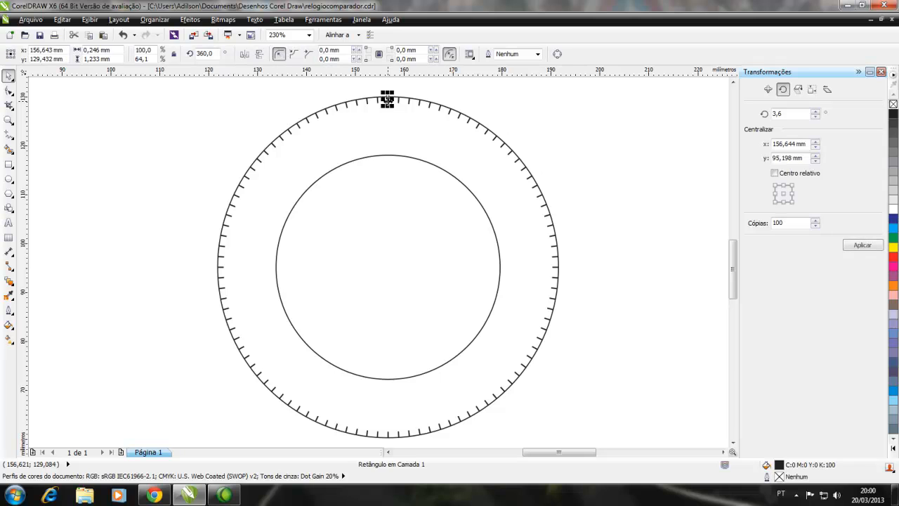
left_click(471, 144)
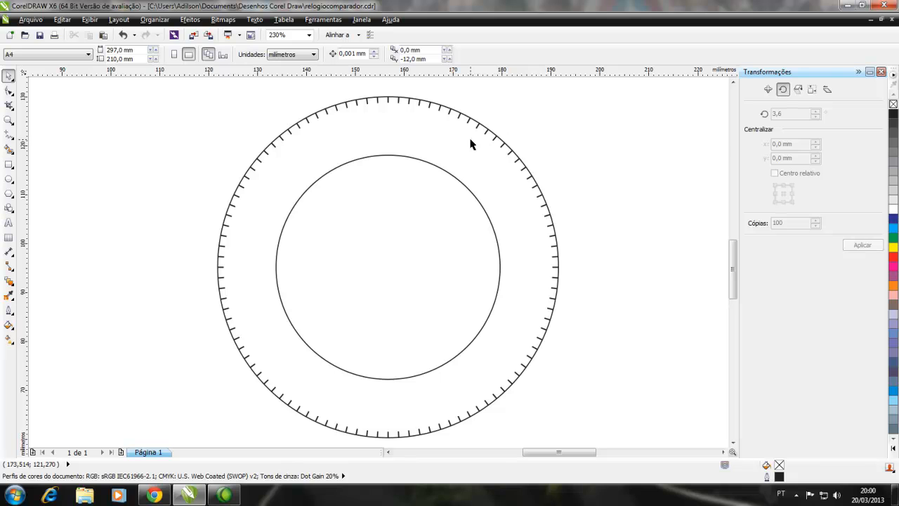
scroll(390, 105, "up", 3)
left_click(386, 100)
mouse_move(386, 106)
left_mouse_down()
mouse_move(386, 124)
mouse_move(386, 116)
left_mouse_up()
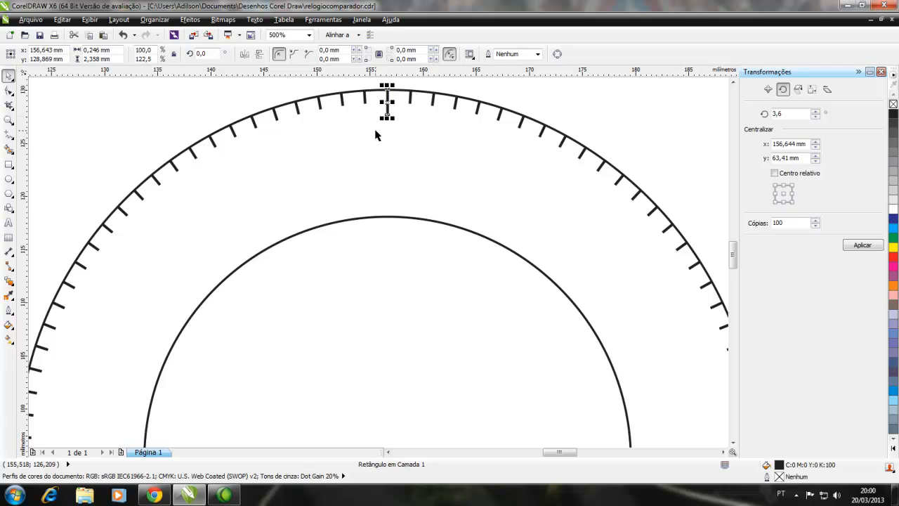
left_click(394, 124)
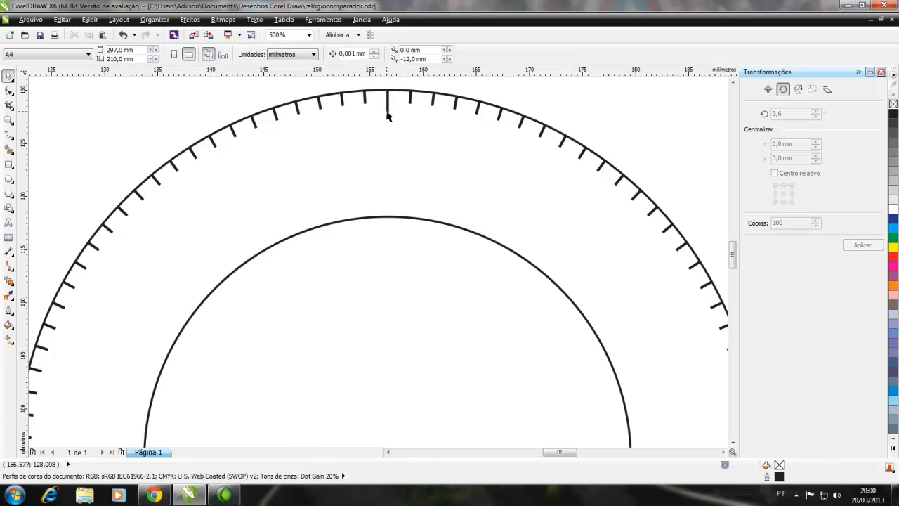
Move the rotation centre of the lengthened top tick mark to the common centre of the circles
scroll(386, 116, "down", 2)
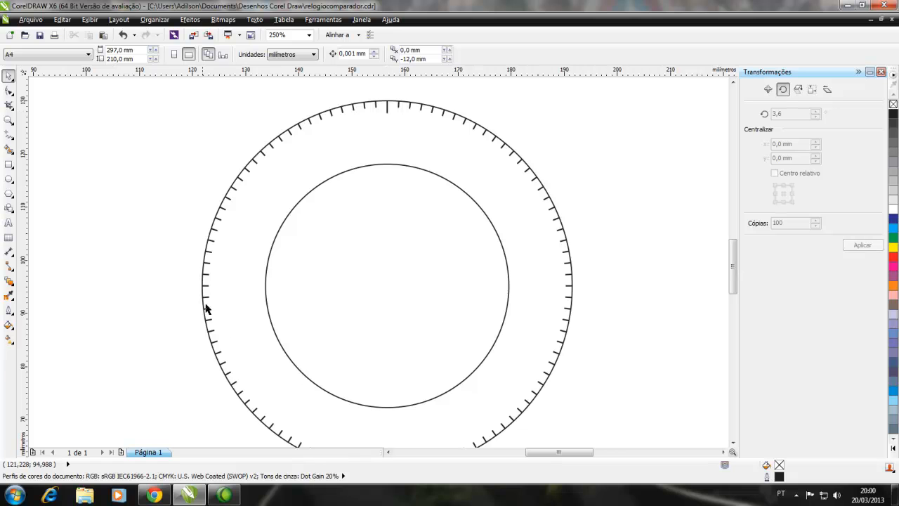
left_click(388, 112)
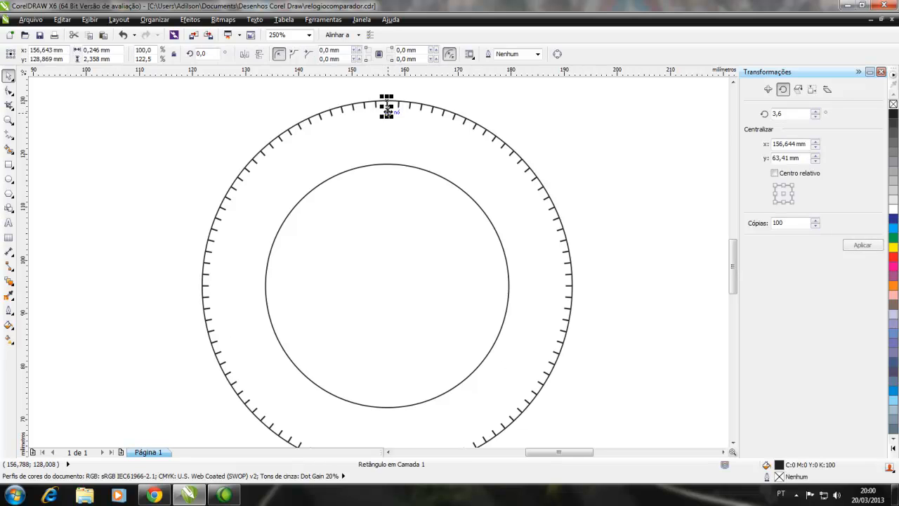
left_click(387, 106)
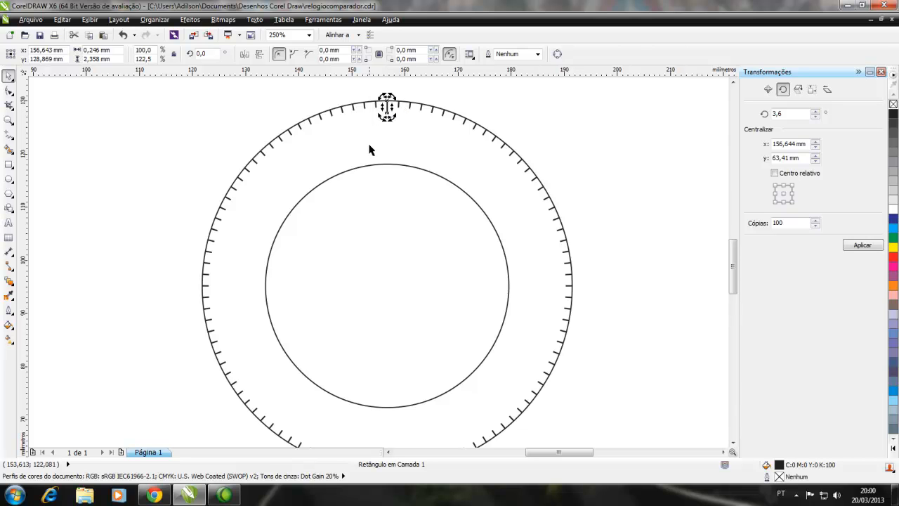
scroll(377, 195, "down", 1)
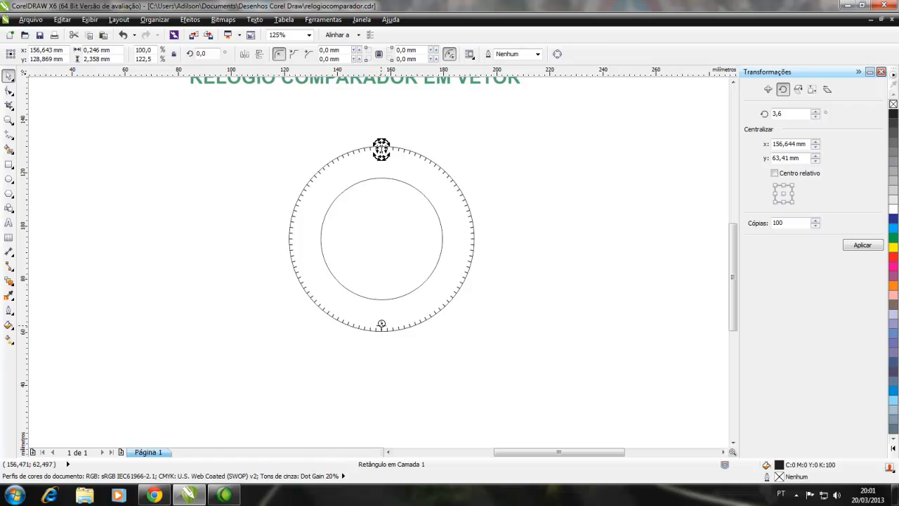
left_click_drag(381, 324, 384, 240)
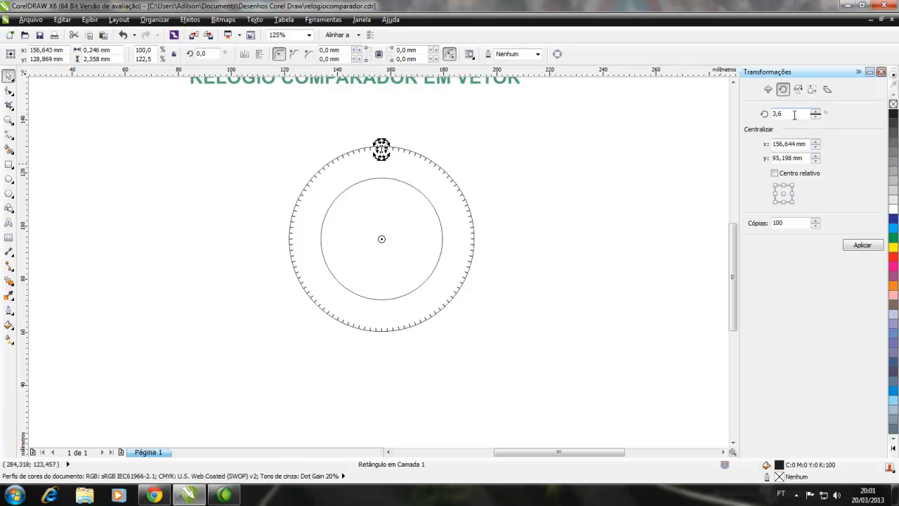
Rotate the long tick mark in 36° increments with 10 copies to create the major graduations around the dial
left_click_drag(794, 114, 754, 113)
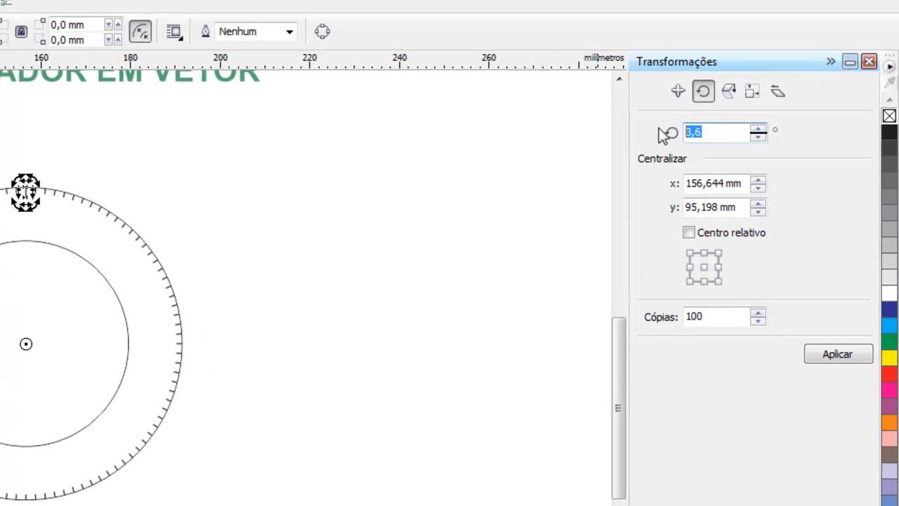
type("36")
left_click_drag(717, 316, 649, 311)
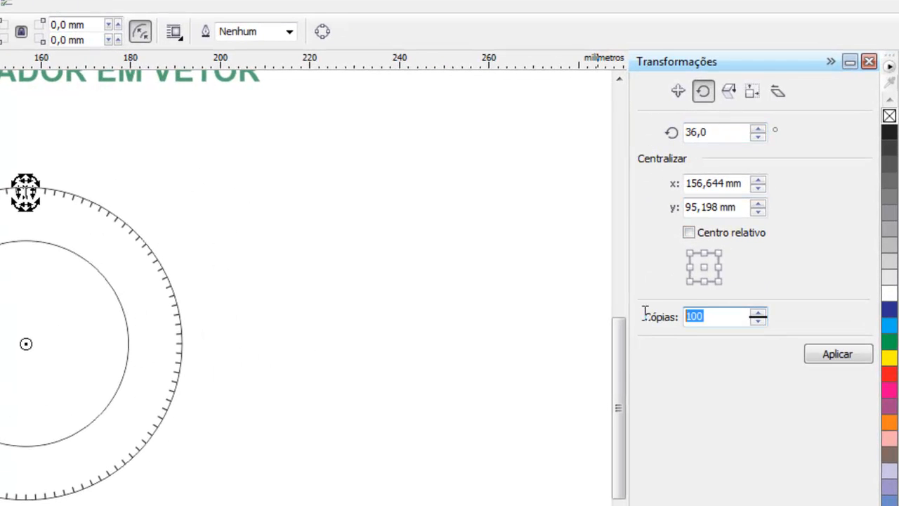
type("10")
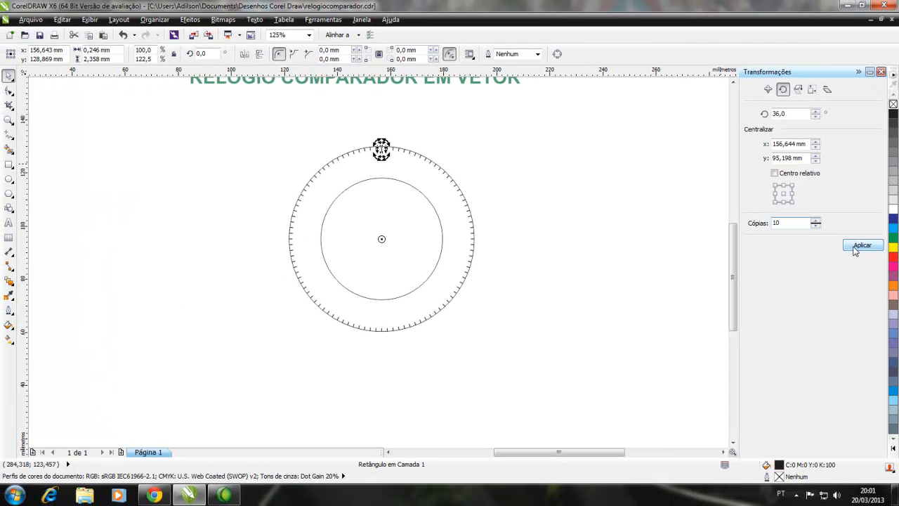
left_click(856, 250)
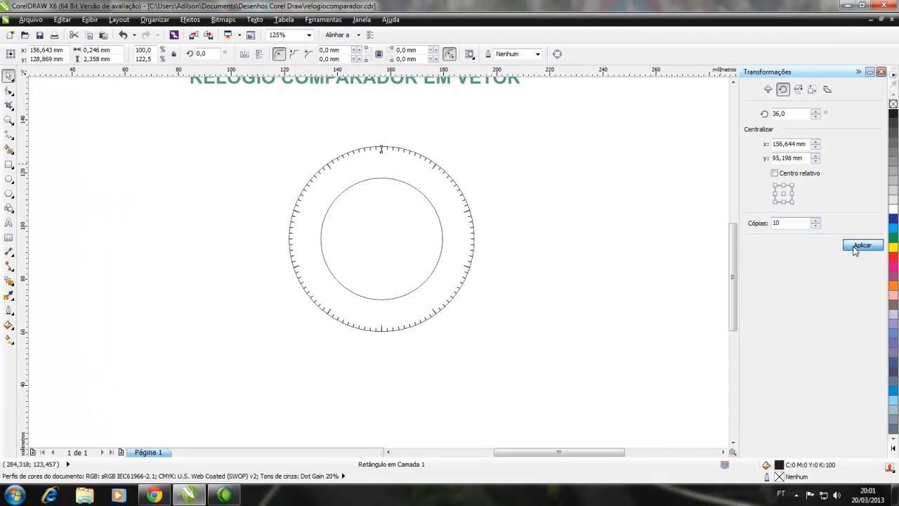
left_click(315, 206)
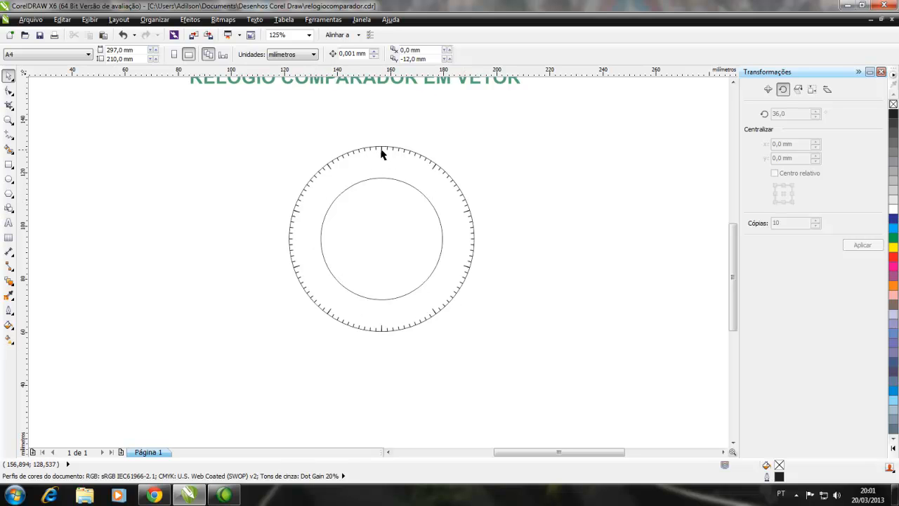
scroll(373, 156, "up", 3)
scroll(366, 167, "up", 1)
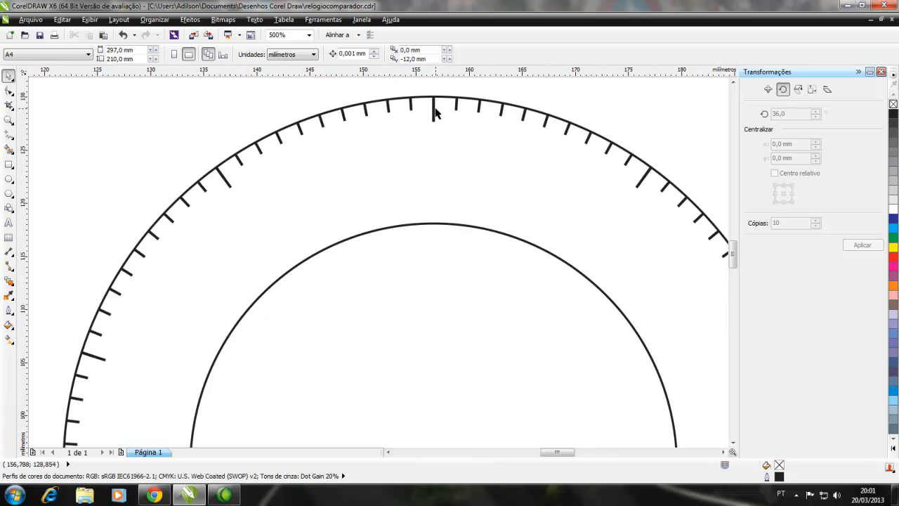
left_click(435, 111)
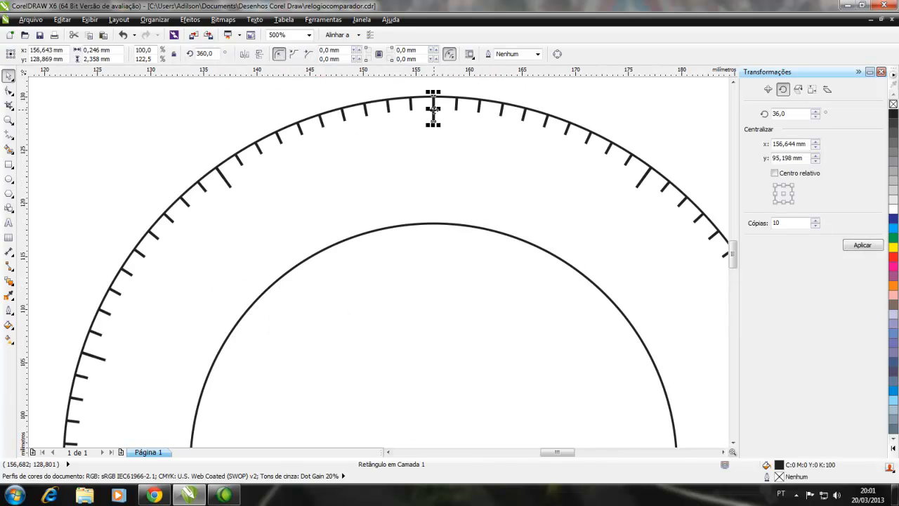
key("Escape")
scroll(433, 117, "down", 1)
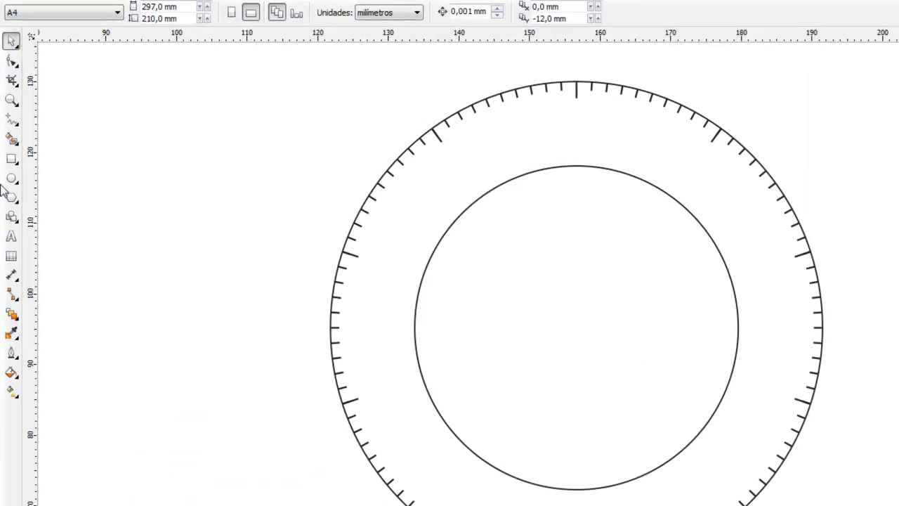
Add the artistic text "90" outside the dial and format it as bold Arial at 10 pt
left_click(11, 236)
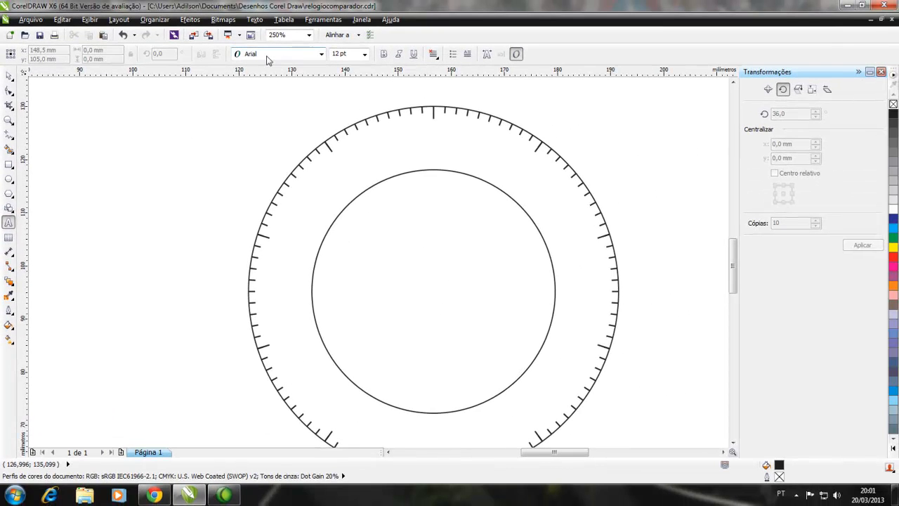
left_click(207, 153)
type("90")
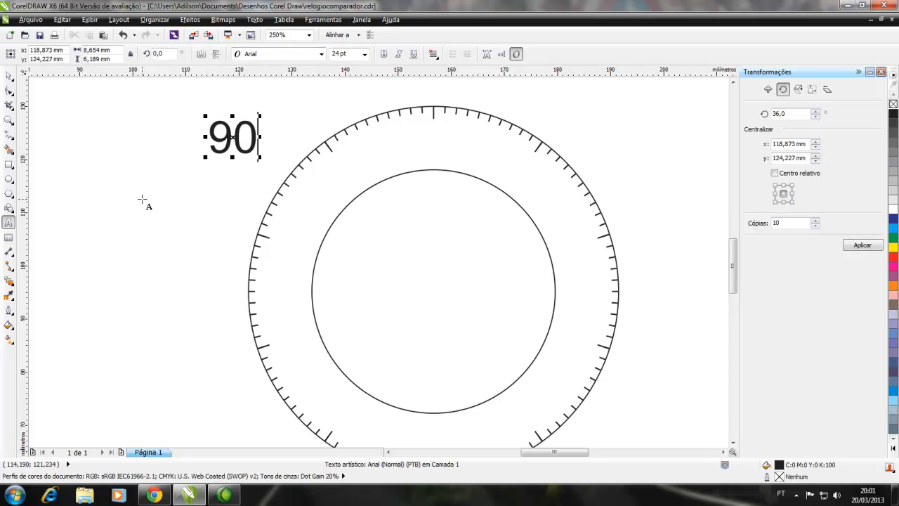
left_click(383, 54)
left_click(364, 54)
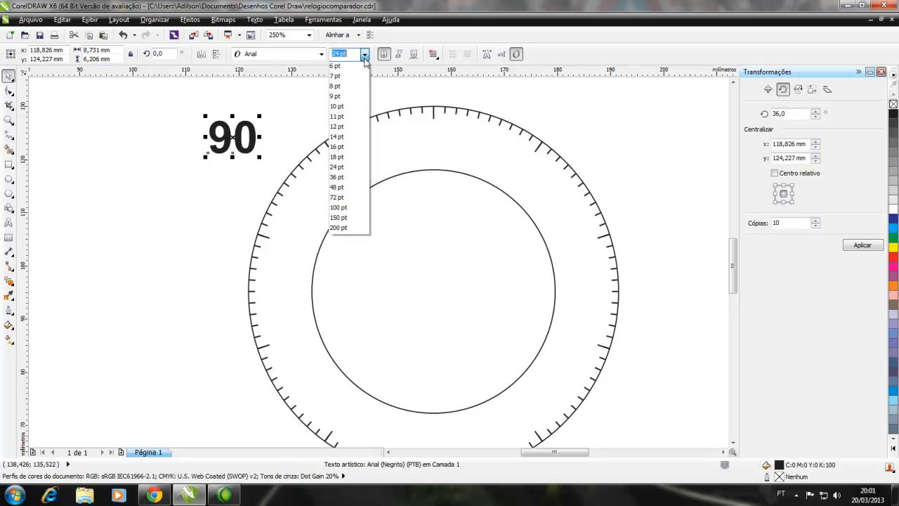
left_click(340, 106)
Place the "90" label centred just below the topmost long tick mark, between the two circles
left_click(218, 148)
left_click_drag(218, 148, 436, 126)
scroll(434, 131, "up", 3)
scroll(433, 131, "down", 3)
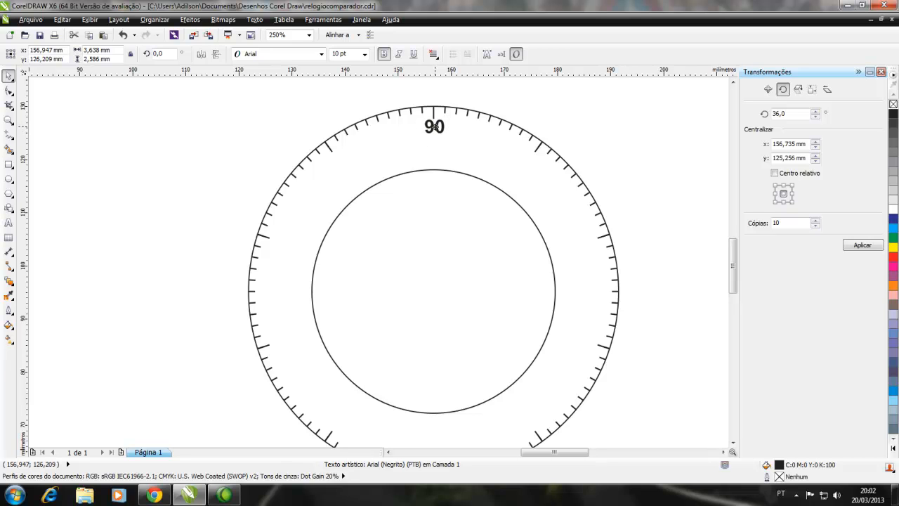
left_click_drag(434, 127, 434, 137)
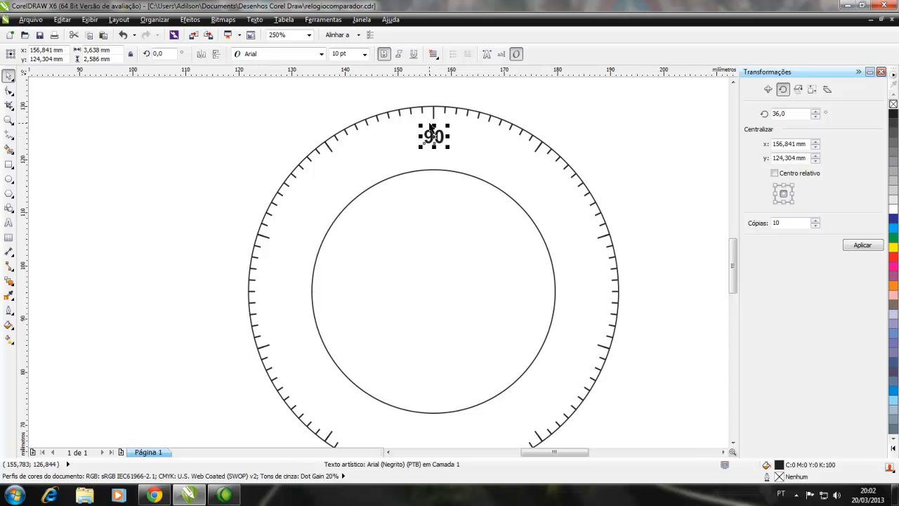
left_click(464, 131)
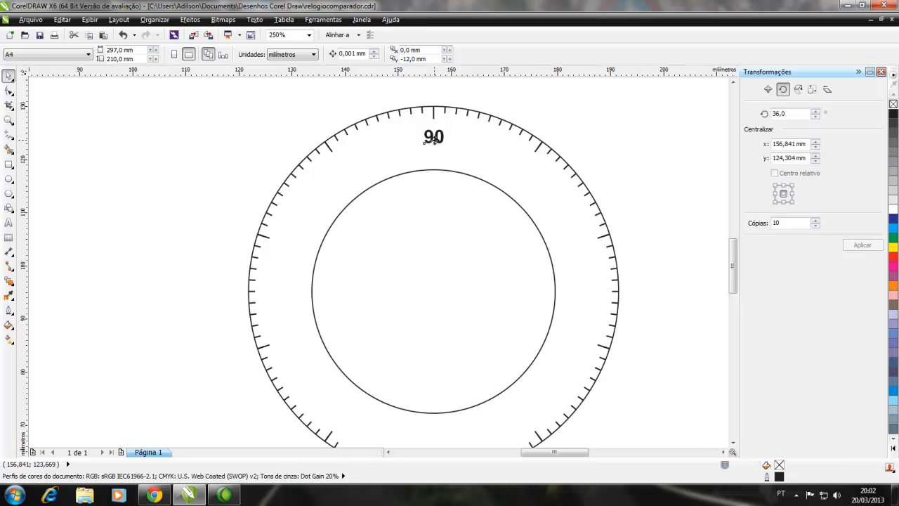
Set the "90" label's rotation centre at the circles' common centre and rotate it in 36° increments with 10 copies
left_click(434, 140)
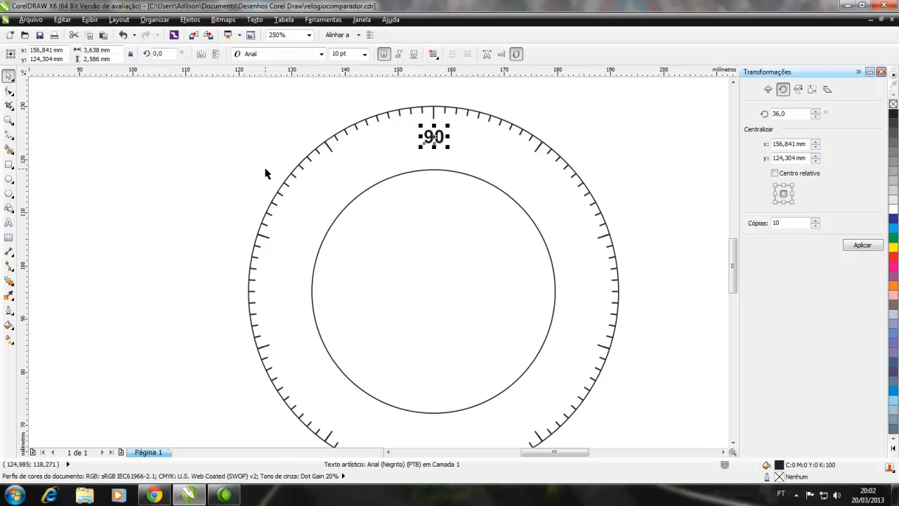
left_click(434, 137)
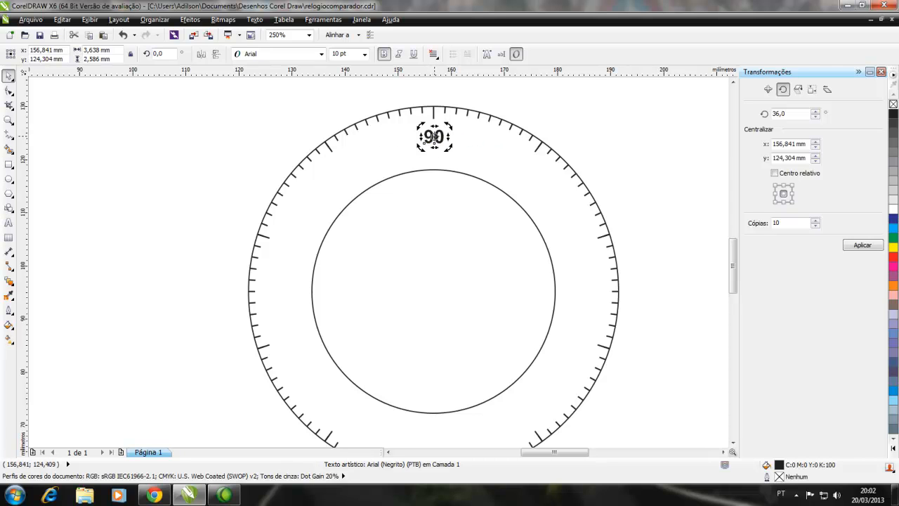
left_click_drag(435, 137, 435, 241)
left_click_drag(436, 285, 434, 291)
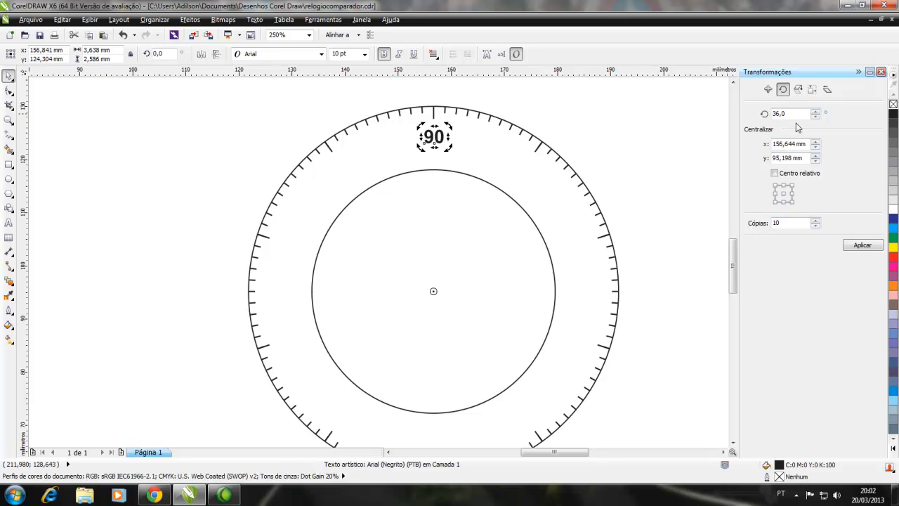
left_click(862, 247)
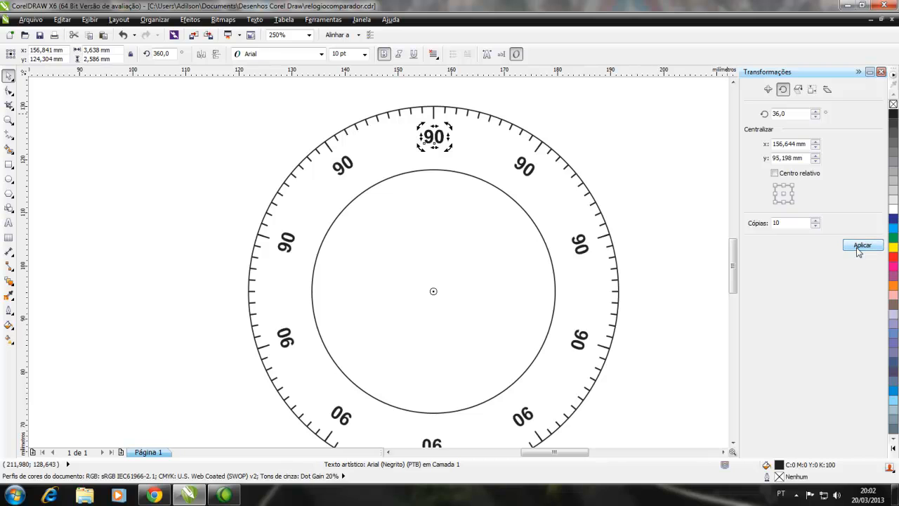
left_click(625, 148)
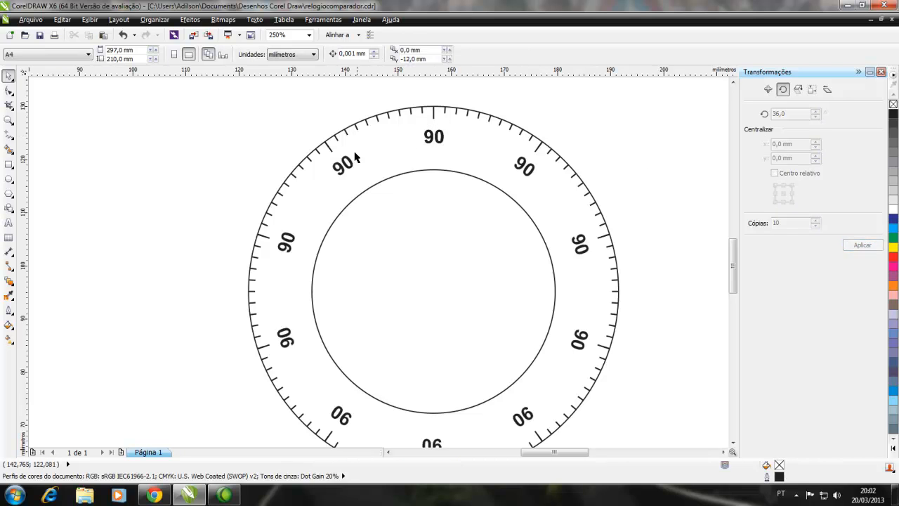
Duplicate the topmost "90" label directly below itself and format the copy as regular Arial at 6 pt
left_click(434, 140)
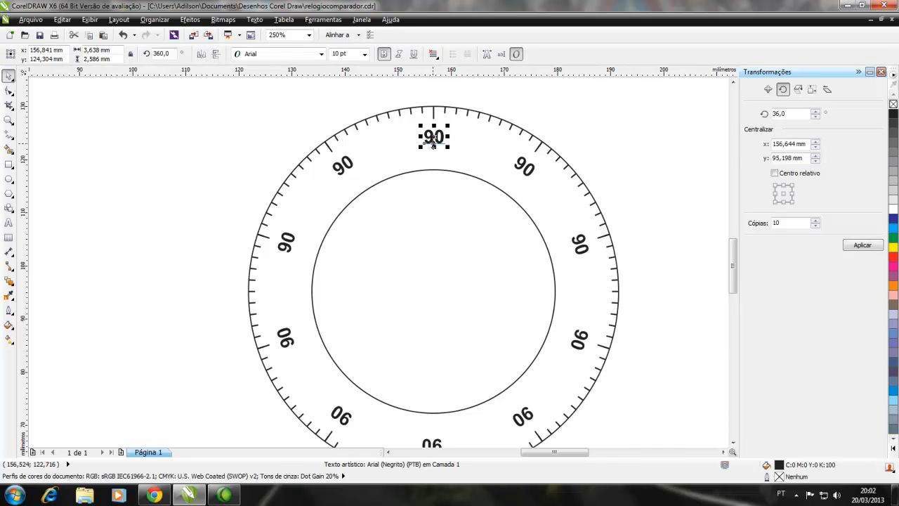
left_click(433, 149)
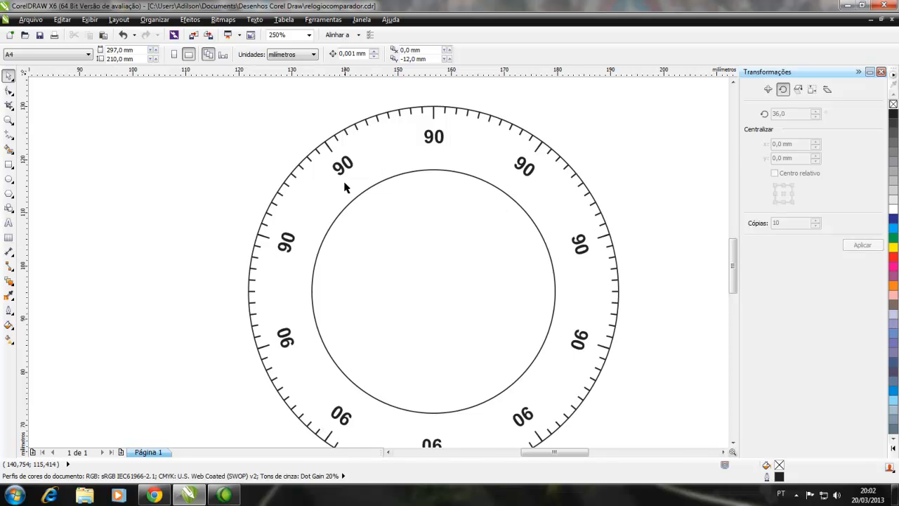
left_click(433, 139)
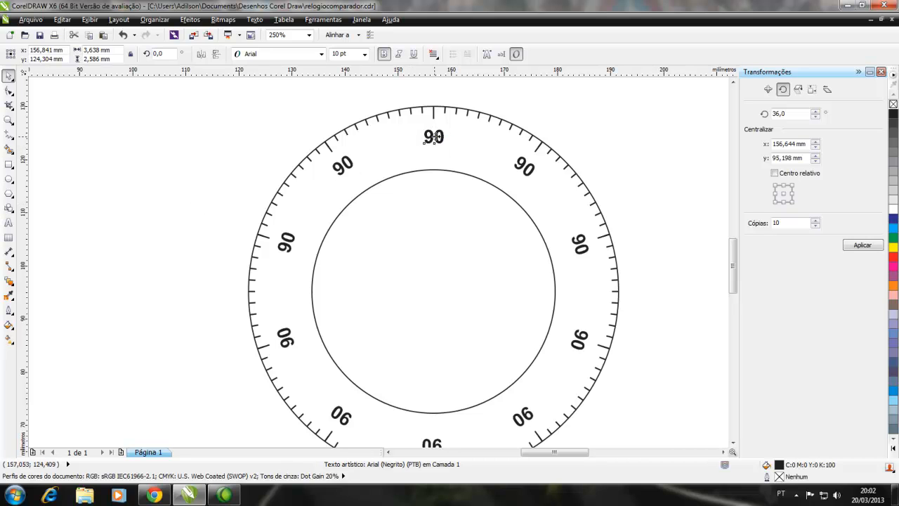
left_click_drag(436, 136, 434, 155)
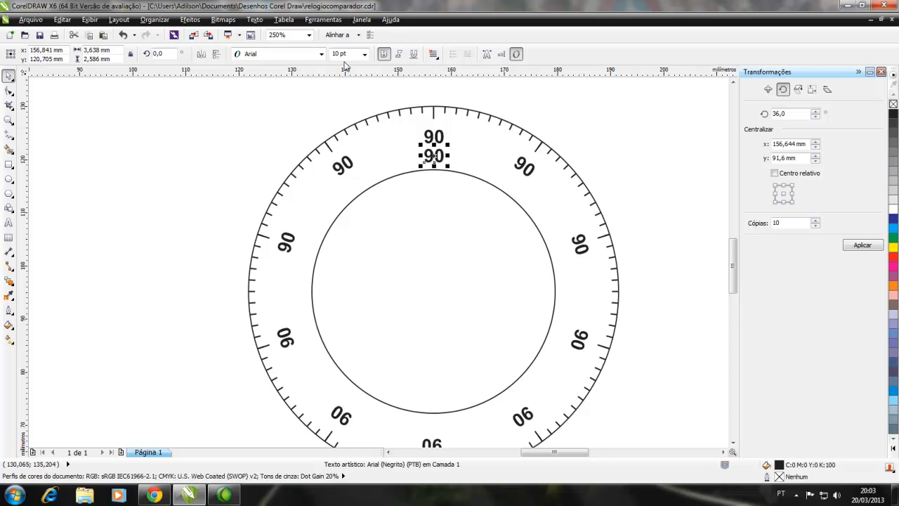
left_click(384, 54)
left_click(365, 54)
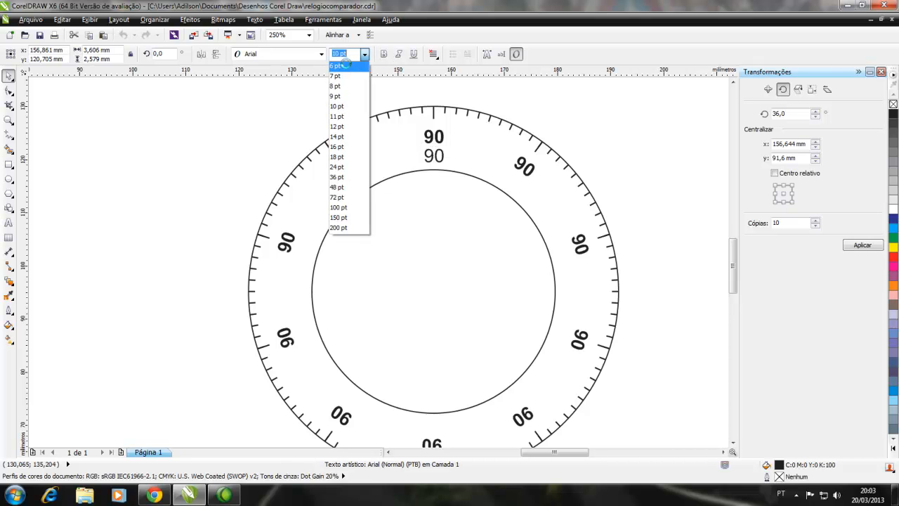
left_click(336, 66)
left_click(295, 113)
Centre the small "90" label beneath the bold topmost "90", above the inner circle
scroll(430, 158, "up", 2)
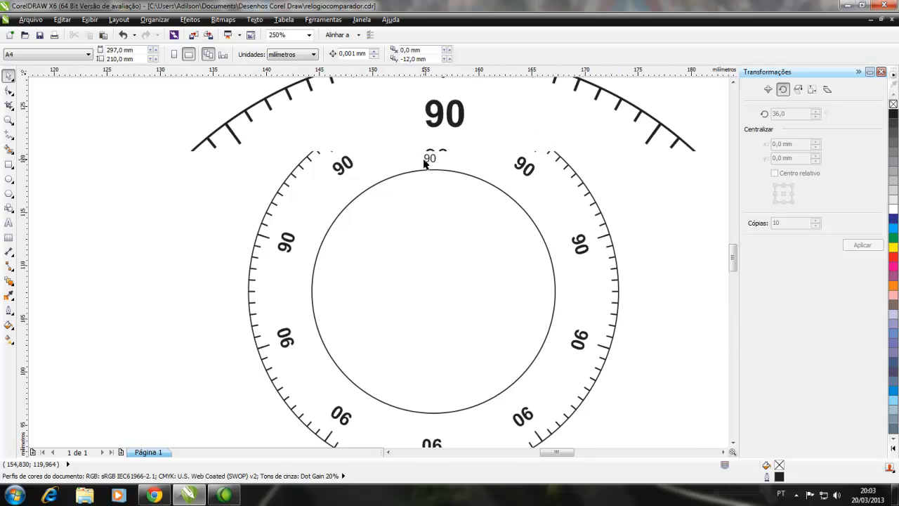
left_click(440, 154)
mouse_move(441, 153)
left_mouse_down()
mouse_move(444, 135)
mouse_move(444, 151)
left_mouse_up()
left_click(189, 111)
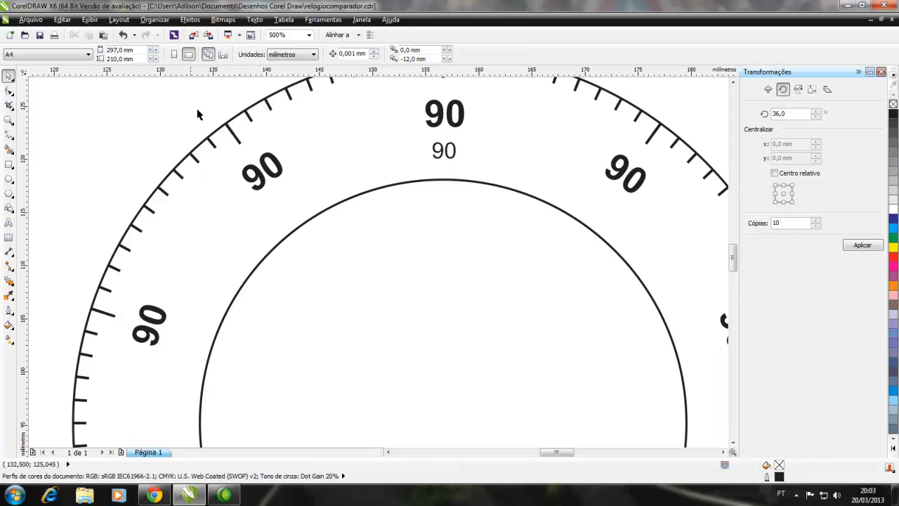
Set the small "90" label's rotation centre at the circles' common centre and rotate it in 36° increments with 10 copies
scroll(418, 160, "down", 2)
left_click(432, 158)
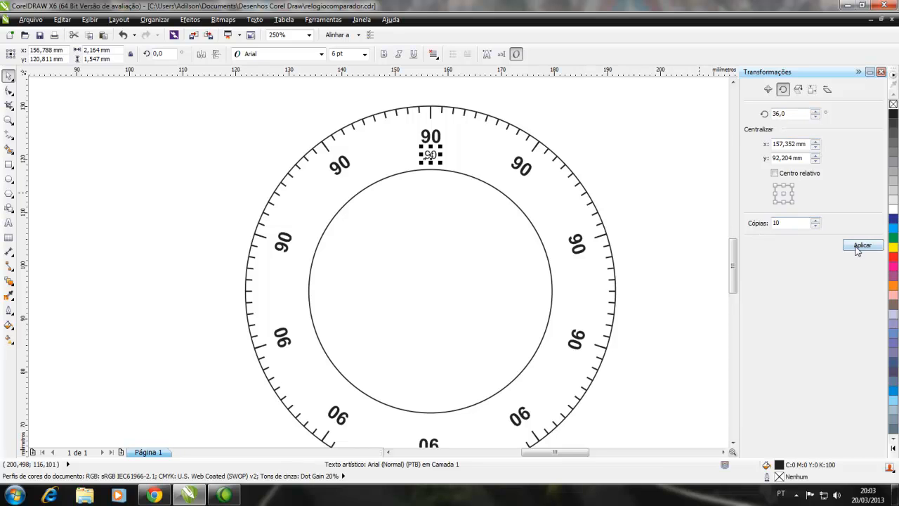
left_click(431, 155)
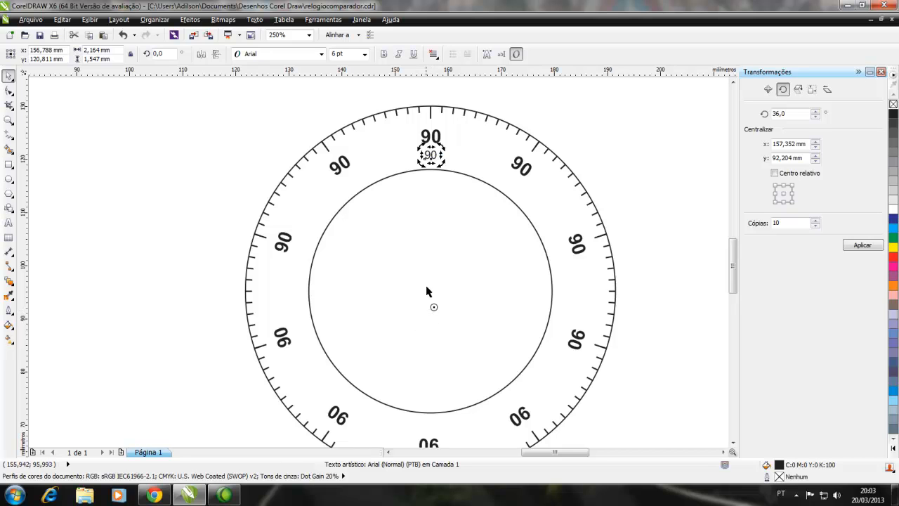
mouse_move(435, 307)
left_mouse_down()
mouse_move(500, 276)
mouse_move(431, 292)
left_mouse_up()
left_click(861, 245)
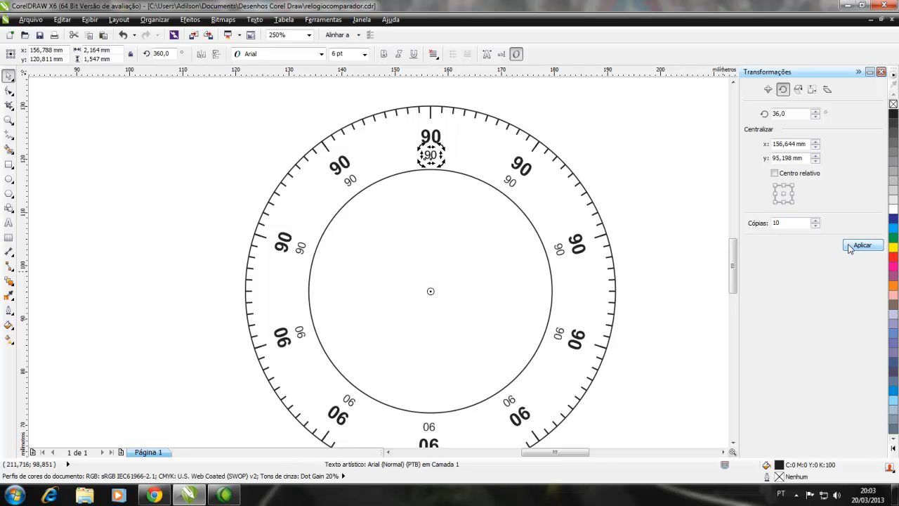
left_click(654, 154)
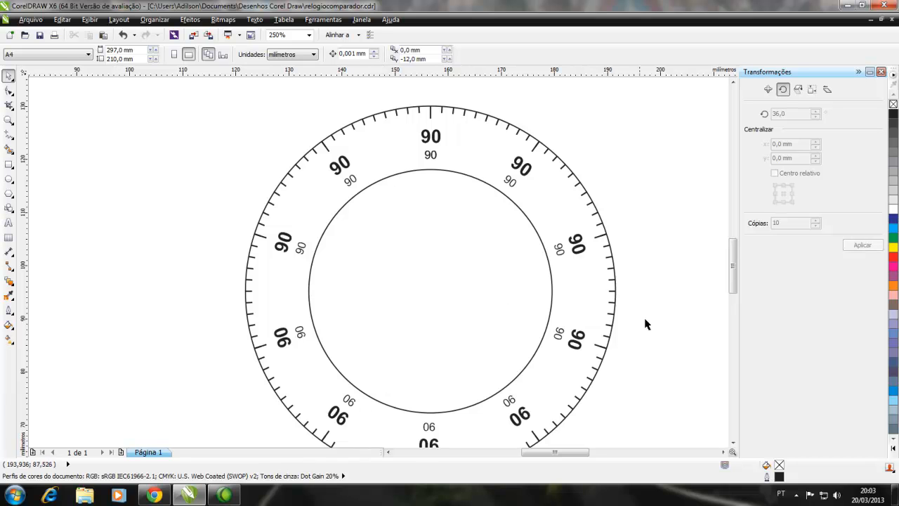
Draw a separate circle about 25 mm in diameter on the blank page area to the right of the dial
scroll(733, 265, "down", 3)
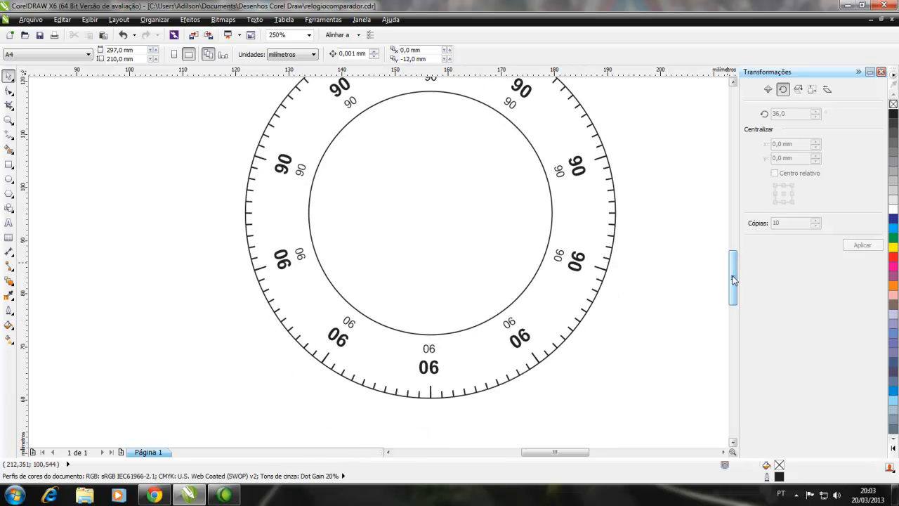
scroll(229, 299, "down", 2)
scroll(209, 268, "down", 2)
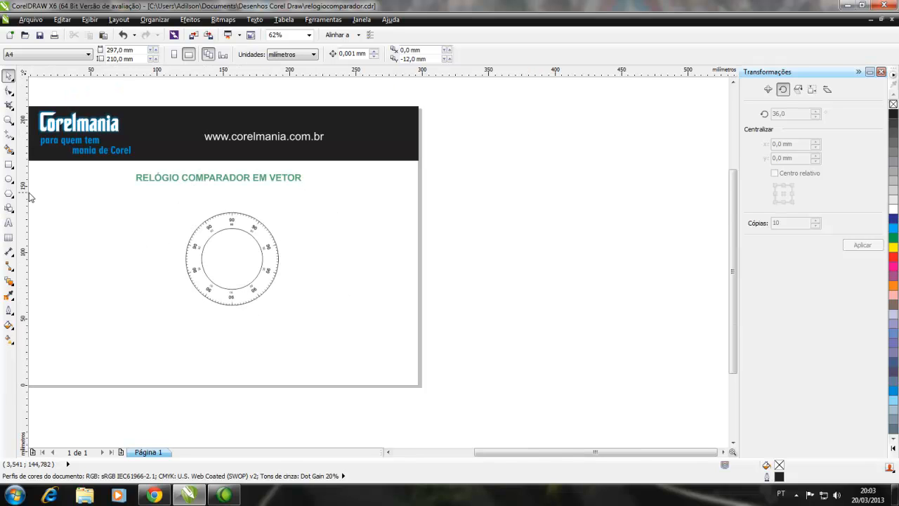
left_click(8, 179)
left_click_drag(307, 248, 345, 284)
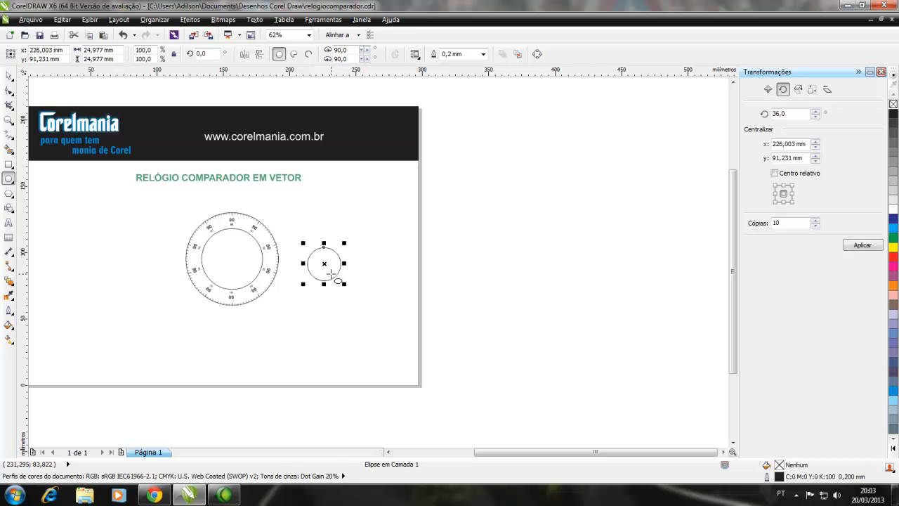
scroll(325, 260, "up", 4)
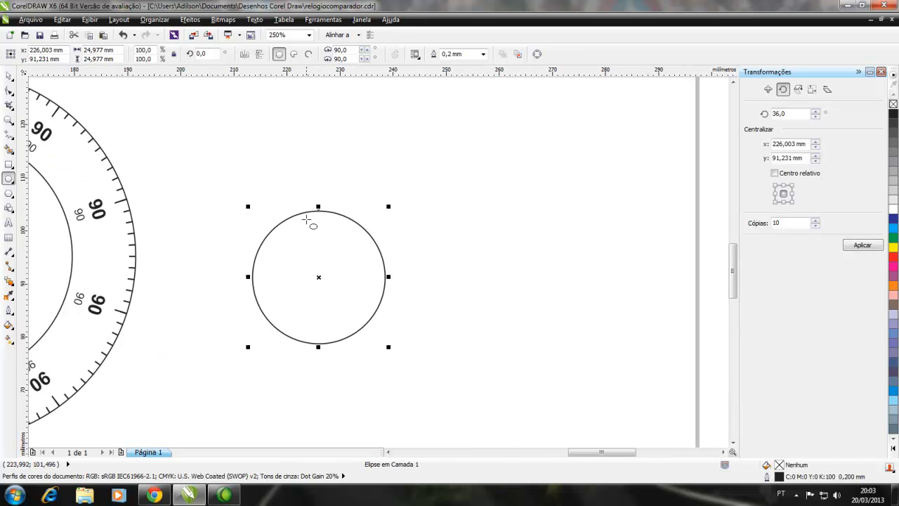
left_click(8, 75)
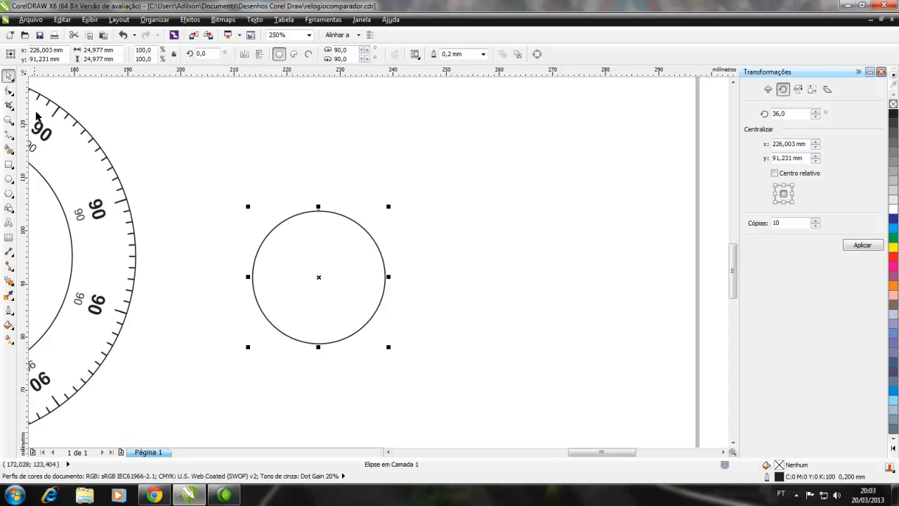
left_click(190, 204)
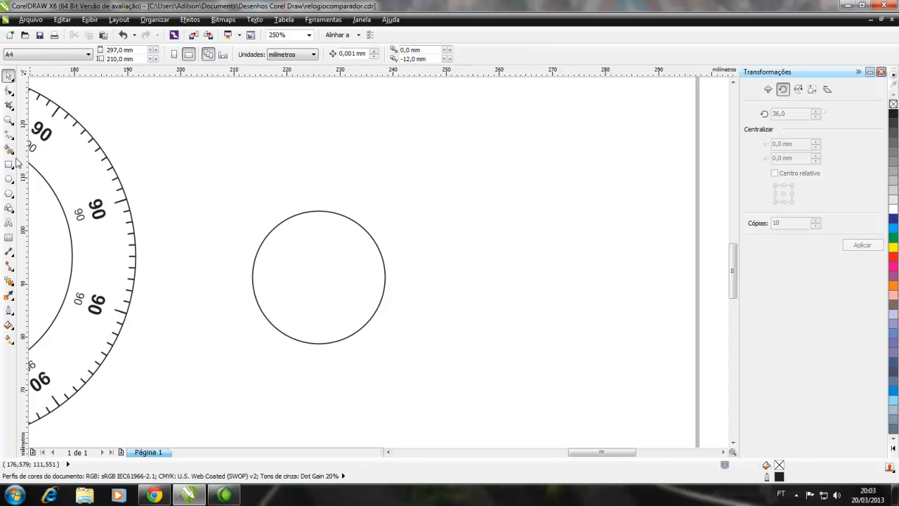
Draw a thin vertical rectangle about 0.25 by 1.16 mm beside the small circle, filled black with no outline
left_click(9, 119)
left_click_drag(234, 185, 415, 361)
left_click(9, 164)
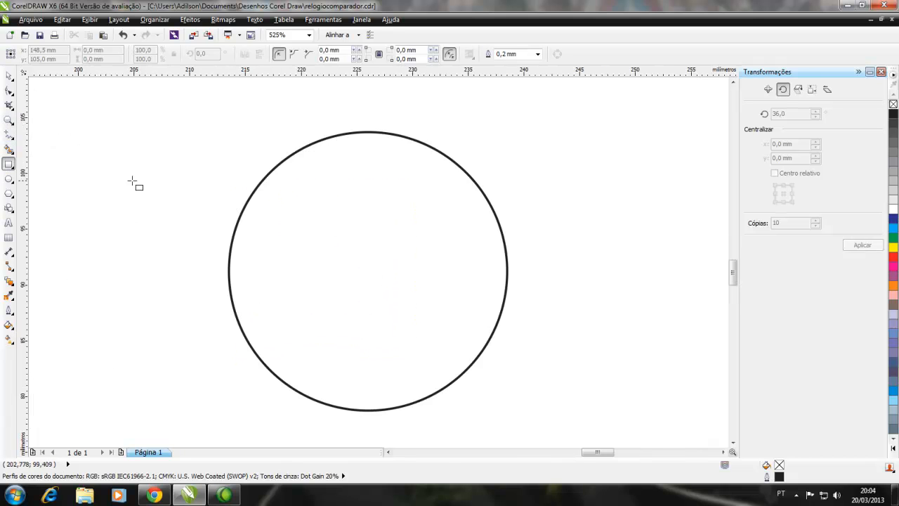
left_click_drag(165, 185, 162, 182)
left_click(894, 113)
right_click(894, 104)
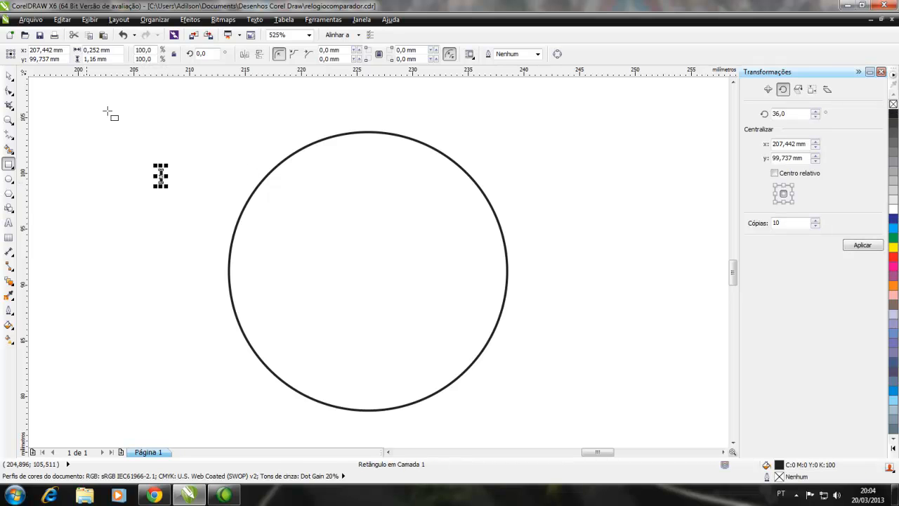
Move the black tick rectangle to the small circle's topmost point, snapping its top edge centrally to the outline
left_click(12, 74)
left_click_drag(161, 176, 365, 163)
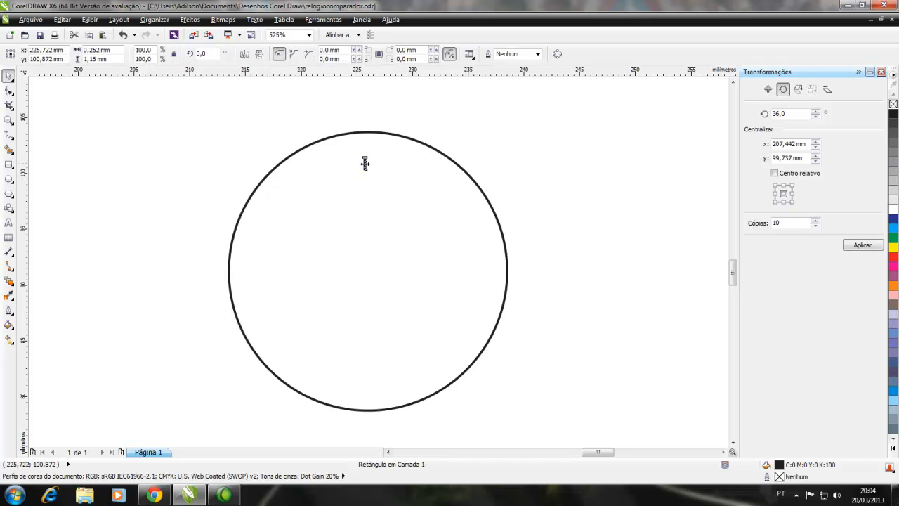
scroll(365, 163, "up", 2)
left_click(364, 164)
left_click(293, 138)
left_click(366, 162)
scroll(359, 155, "up", 1)
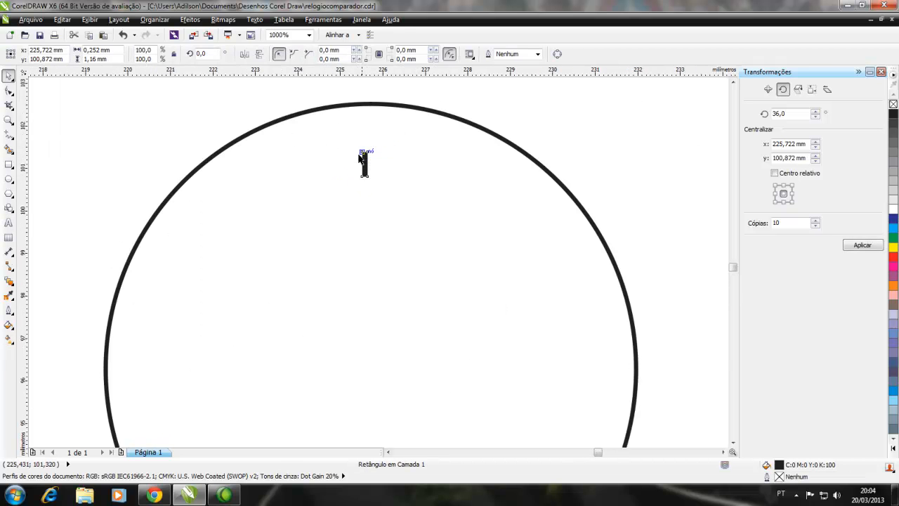
scroll(388, 164, "down", 1)
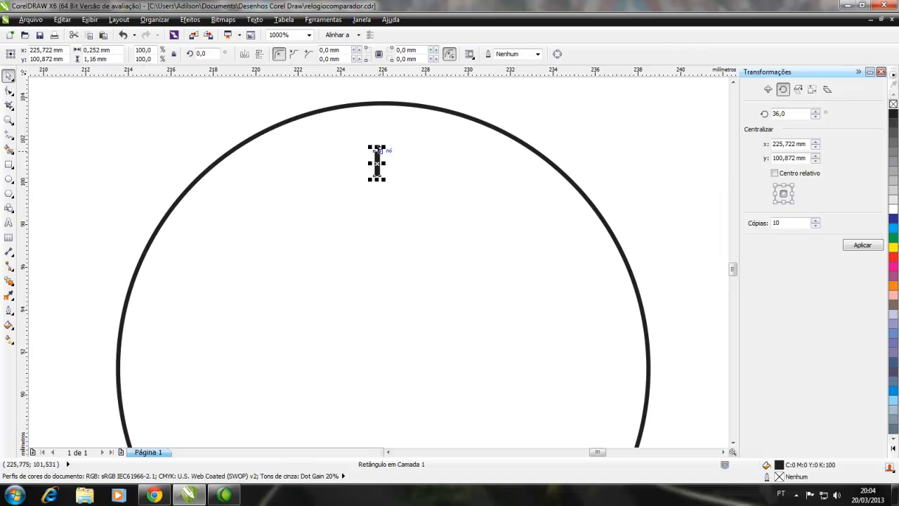
left_click_drag(377, 150, 383, 104)
scroll(384, 108, "down", 3)
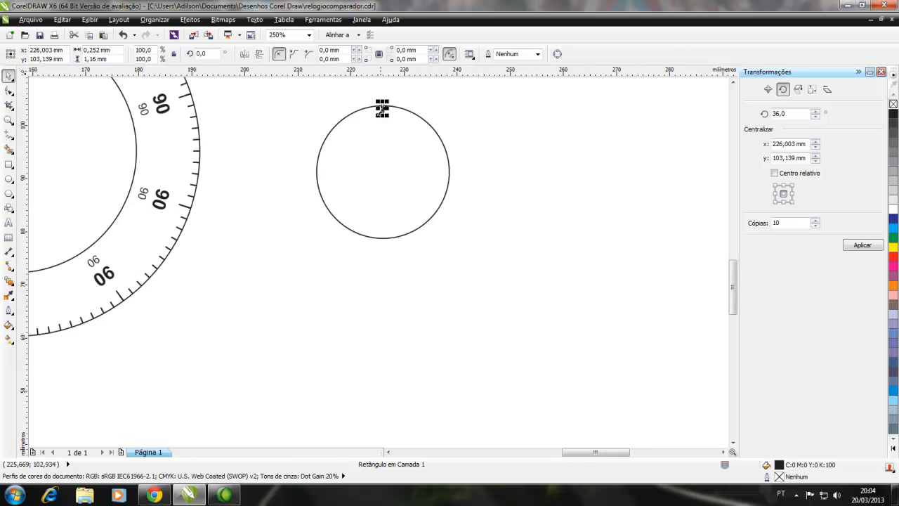
left_click(284, 182)
Set the tick's rotation centre at the small circle's centre and rotate it in 36° increments with 10 copies
scroll(360, 169, "up", 2)
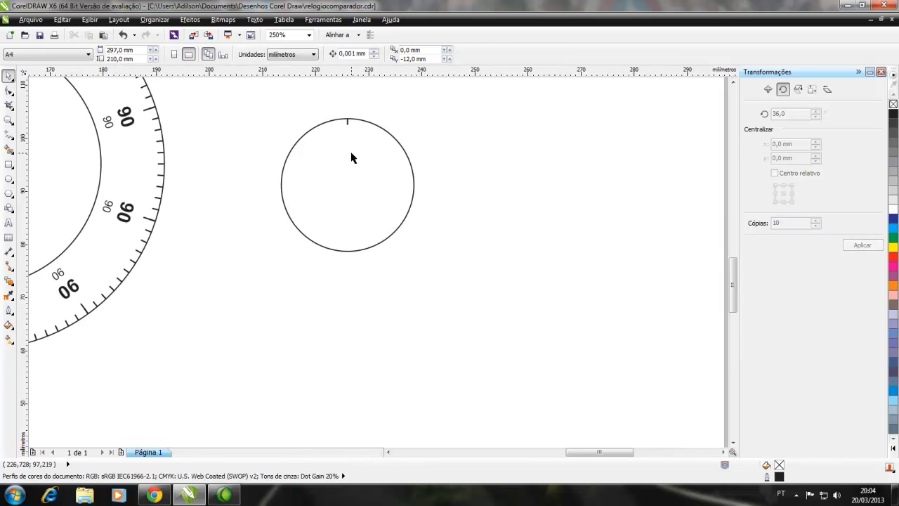
left_click(344, 99)
left_click(343, 98)
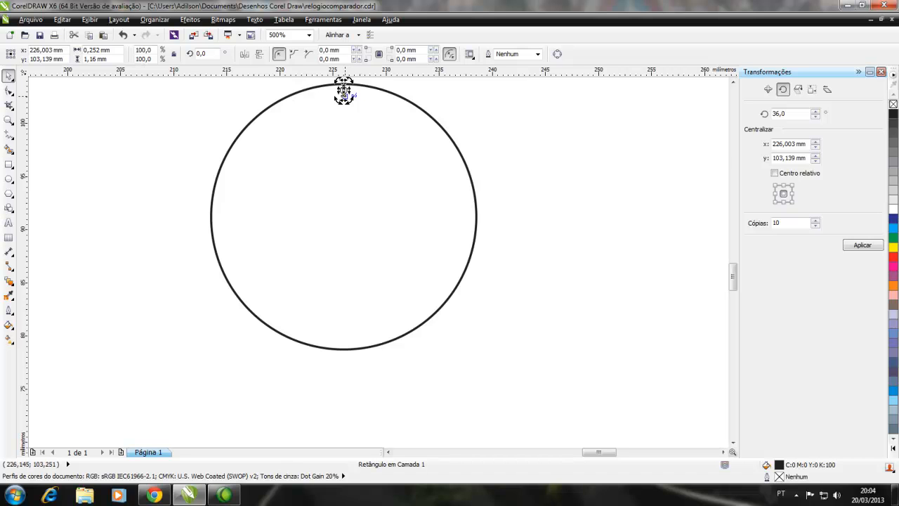
left_click_drag(344, 90, 344, 215)
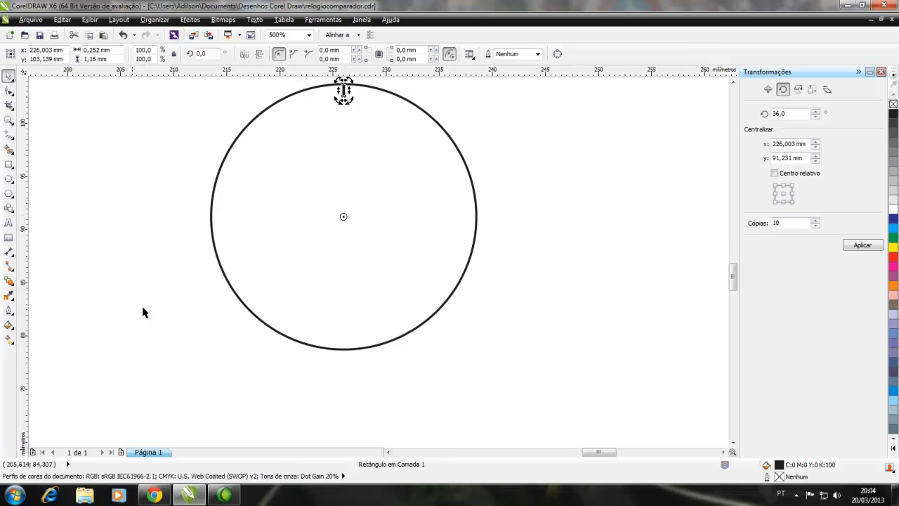
left_click(857, 249)
left_click(635, 298)
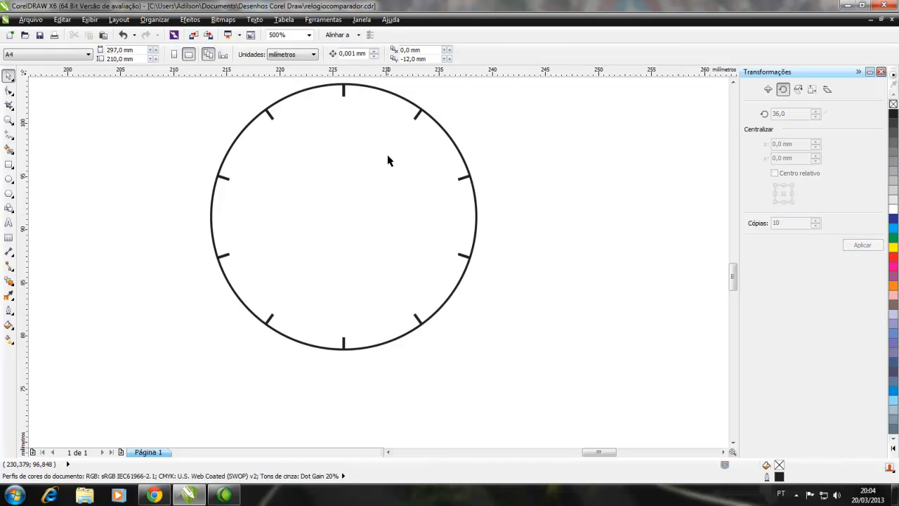
left_click(343, 93)
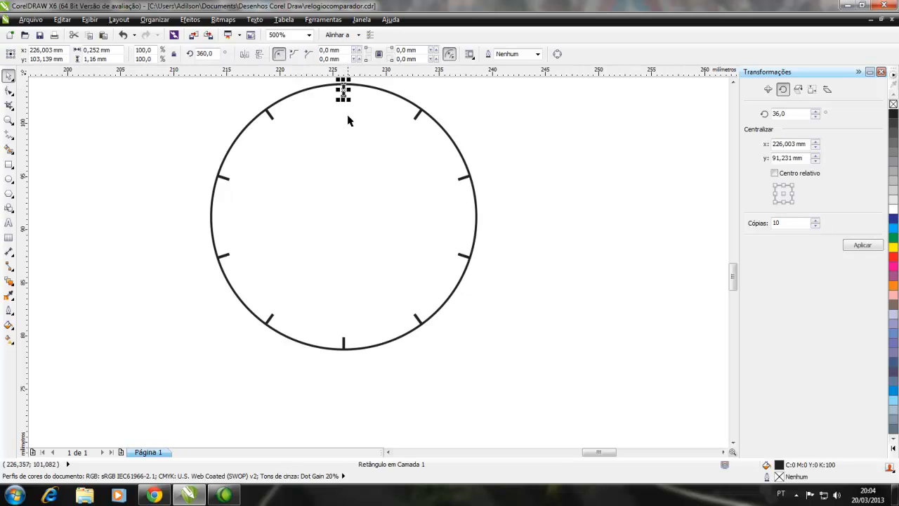
left_click(352, 208)
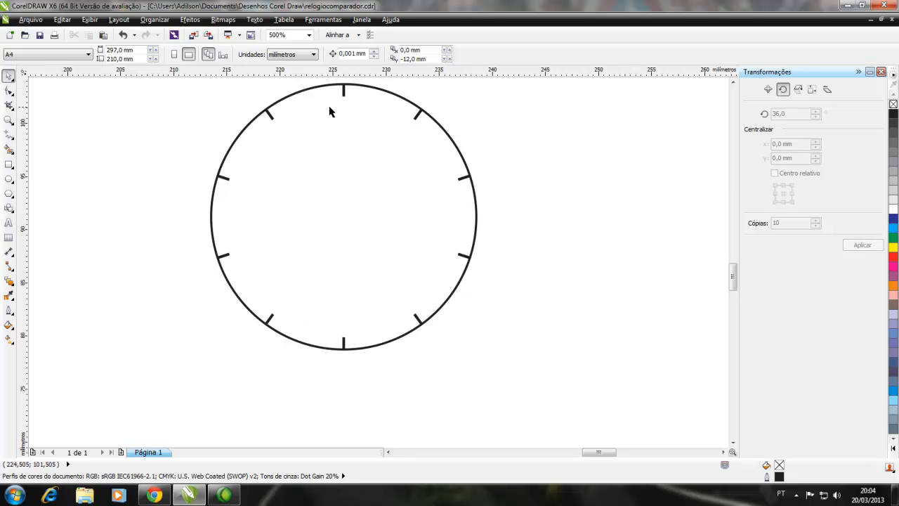
Add the artistic text "0" beside the small dial and set it to 6 pt
left_click(9, 222)
left_click(89, 226)
type("0")
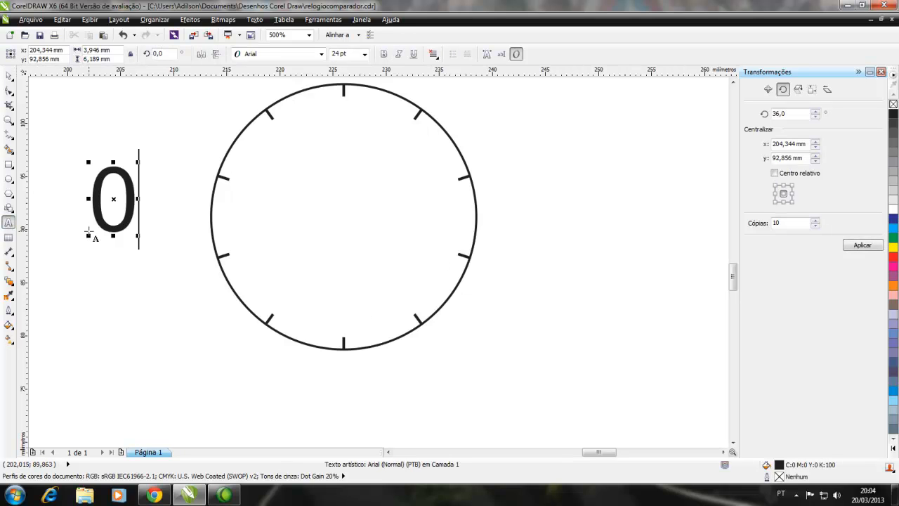
left_click(10, 76)
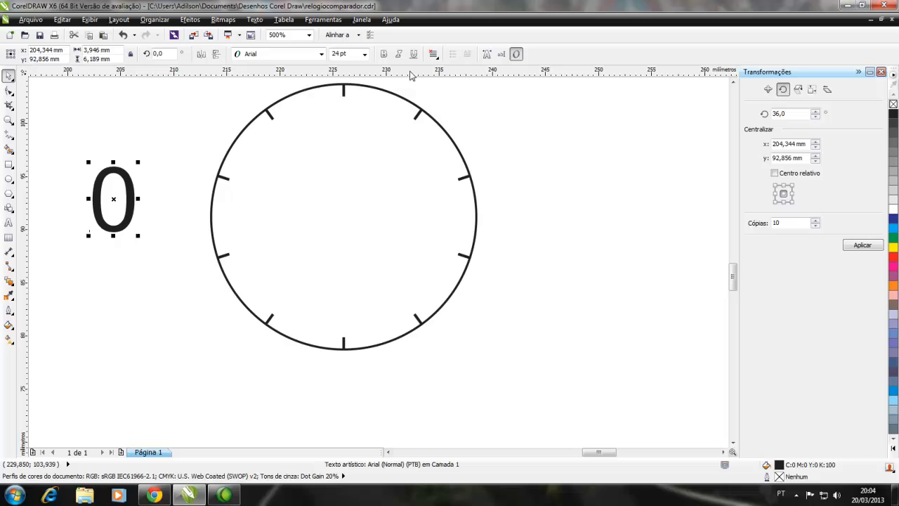
left_click(364, 54)
left_click(342, 66)
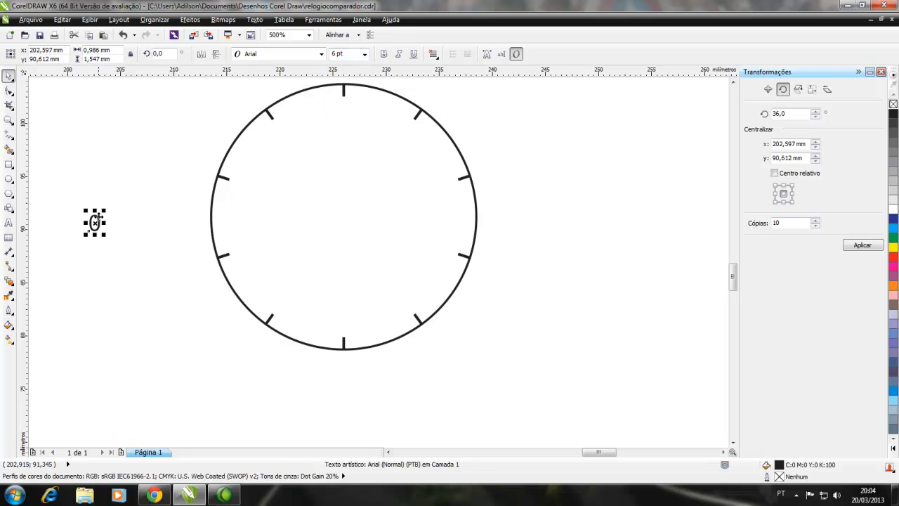
Place the "0" label inside the small dial, centred just below its topmost tick mark
left_click(106, 238)
left_click_drag(96, 222, 307, 151)
left_click(107, 257)
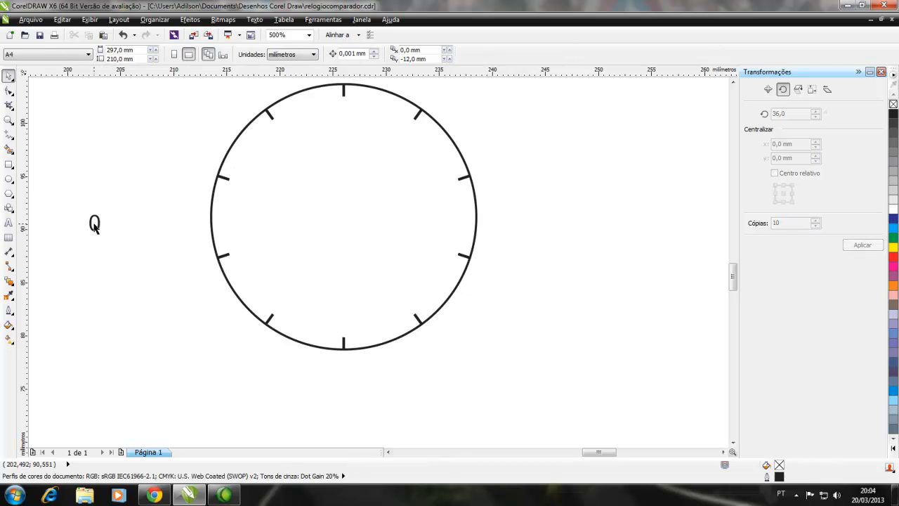
left_click_drag(95, 233, 344, 118)
Set the "0" label's rotation centre at the small dial's centre and rotate it in 36° increments with 10 copies
scroll(278, 177, "down", 2)
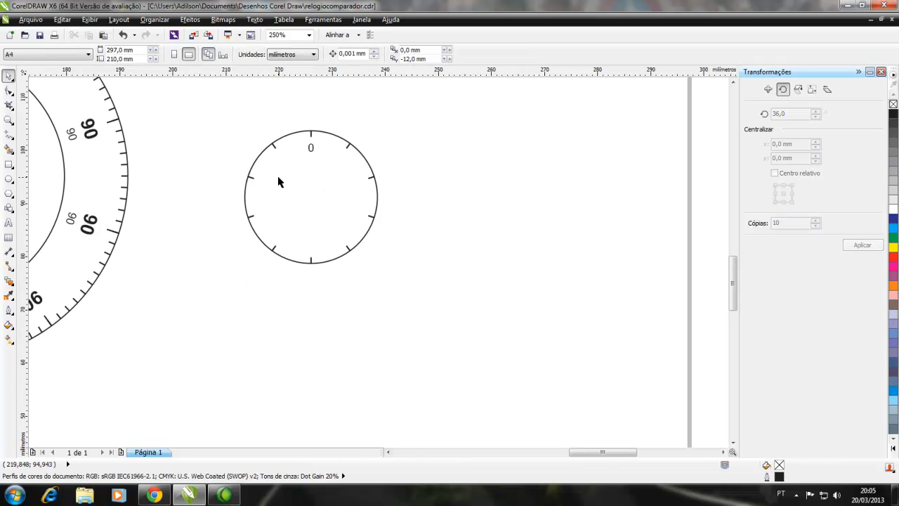
left_click(310, 149)
left_click(311, 149)
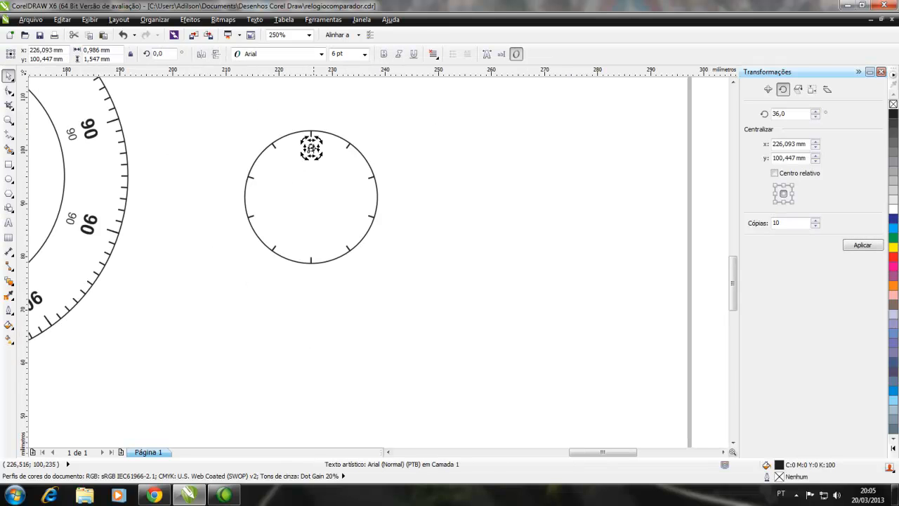
left_click_drag(311, 147, 311, 196)
left_click(861, 245)
left_click(401, 302)
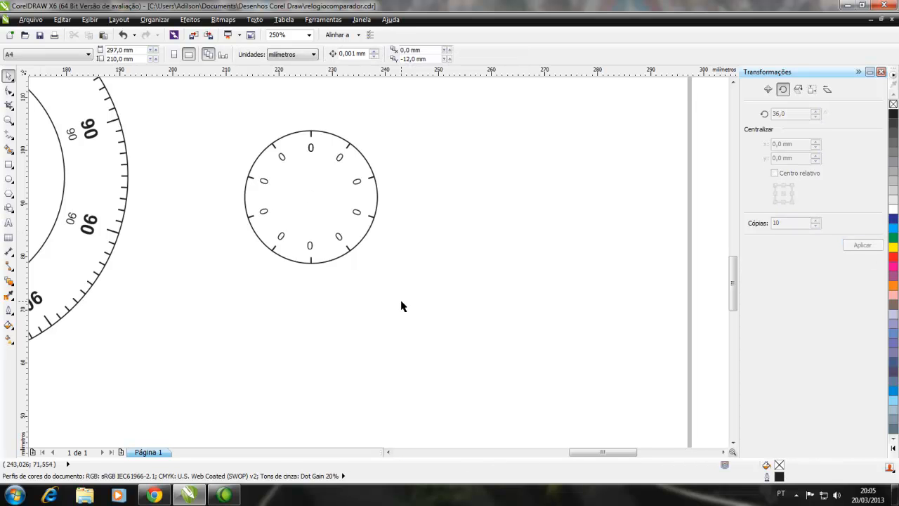
Change the topmost bold "90" label on the main dial to "0"
left_click_drag(578, 453, 563, 453)
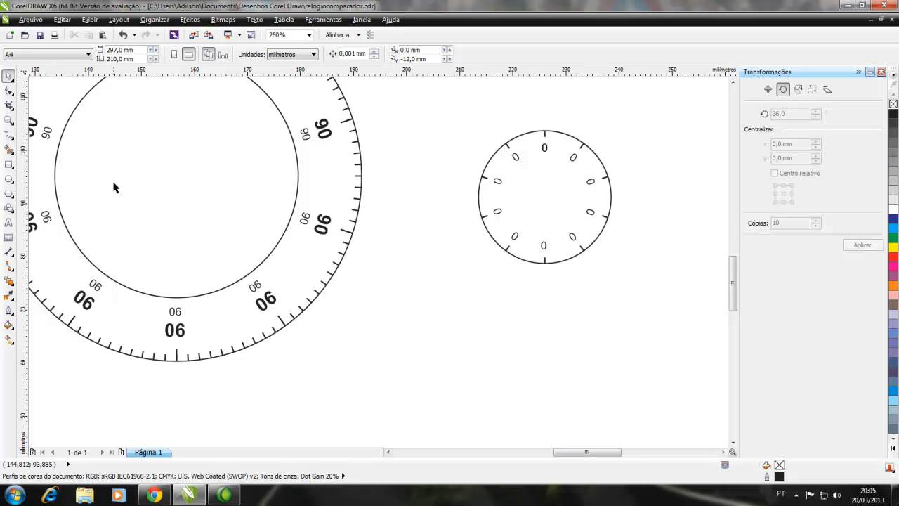
key("F3")
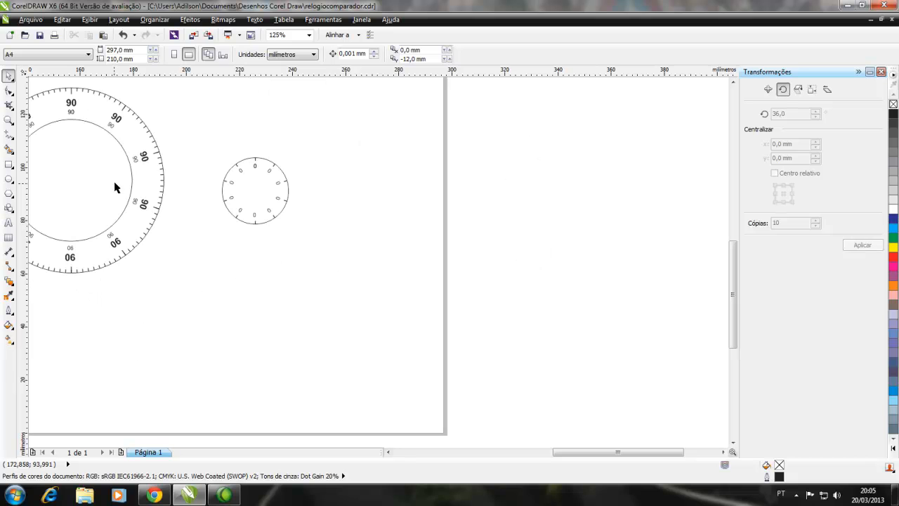
left_click_drag(574, 458, 536, 457)
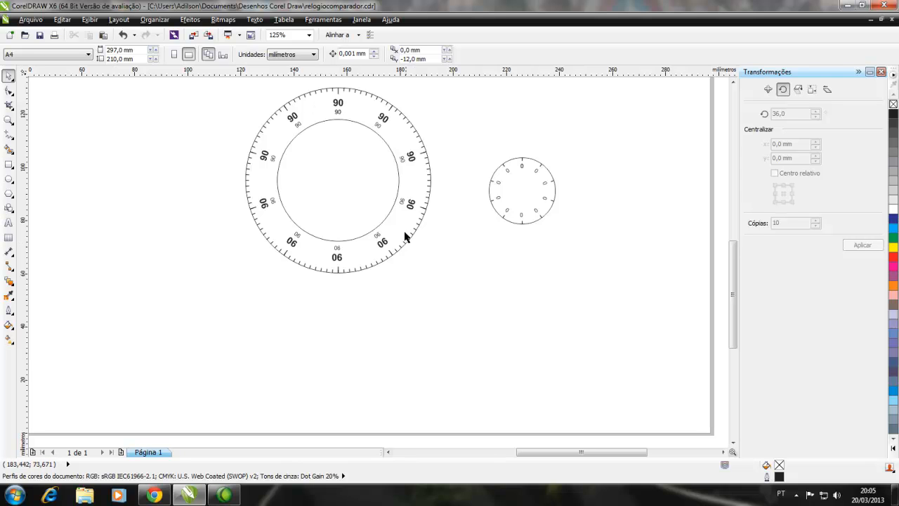
scroll(334, 186, "up", 2)
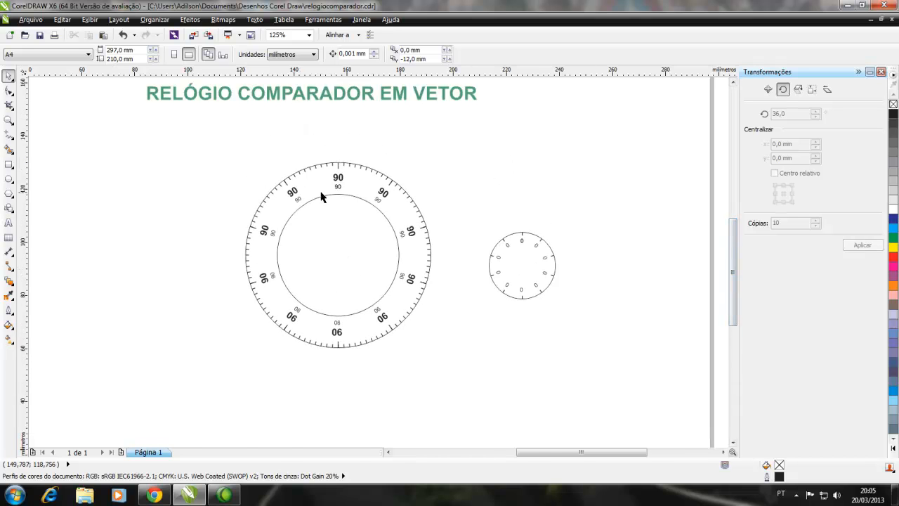
scroll(328, 197, "up", 2)
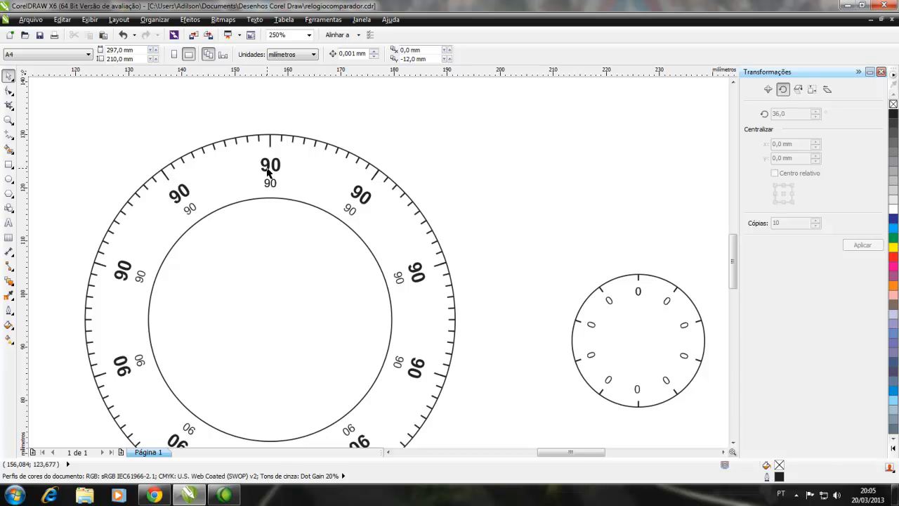
left_click(268, 169)
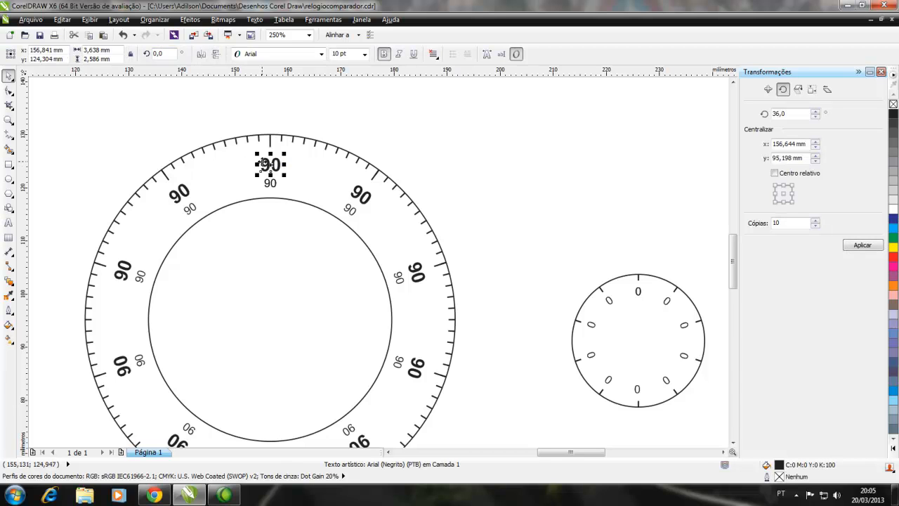
left_click(8, 224)
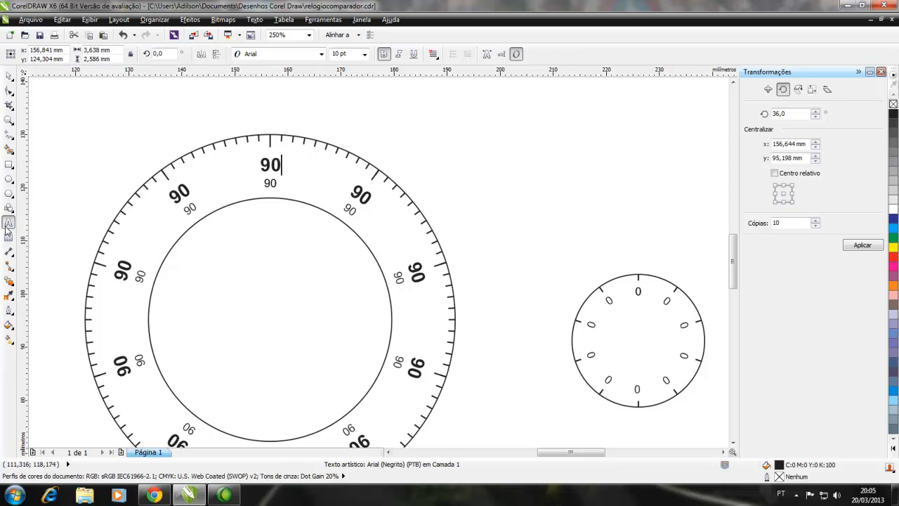
key("Left")
key("BackSpace")
left_click(8, 75)
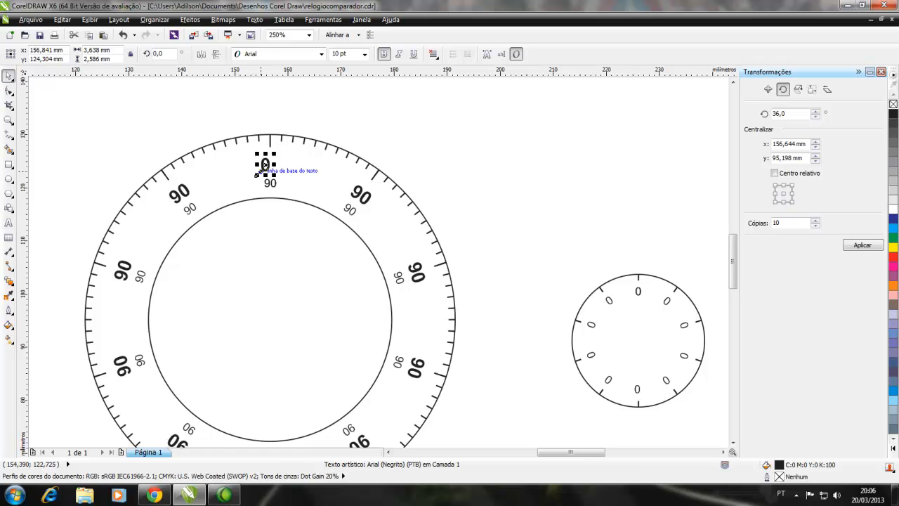
Move the bold "0" so it is centred below the main dial's topmost tick mark
scroll(267, 163, "up", 2)
left_click(253, 156)
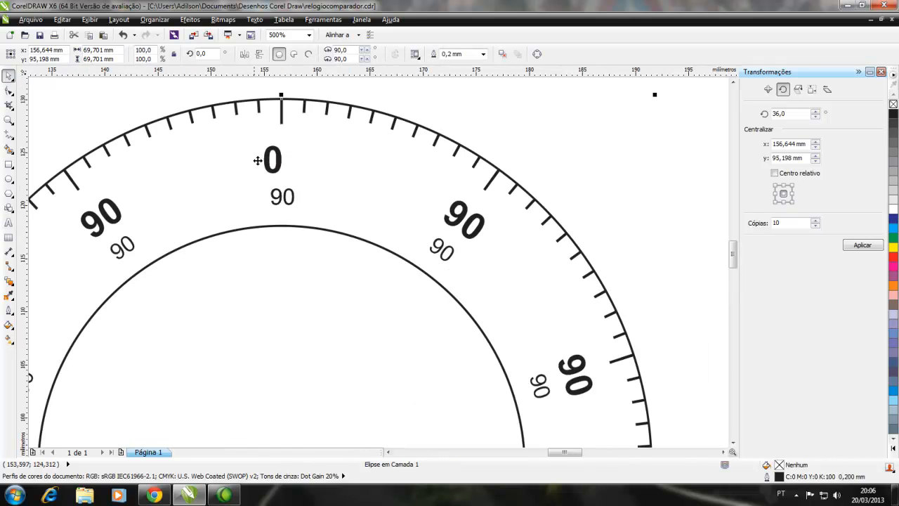
left_click(273, 163)
left_click_drag(273, 163, 281, 163)
scroll(236, 189, "down", 2)
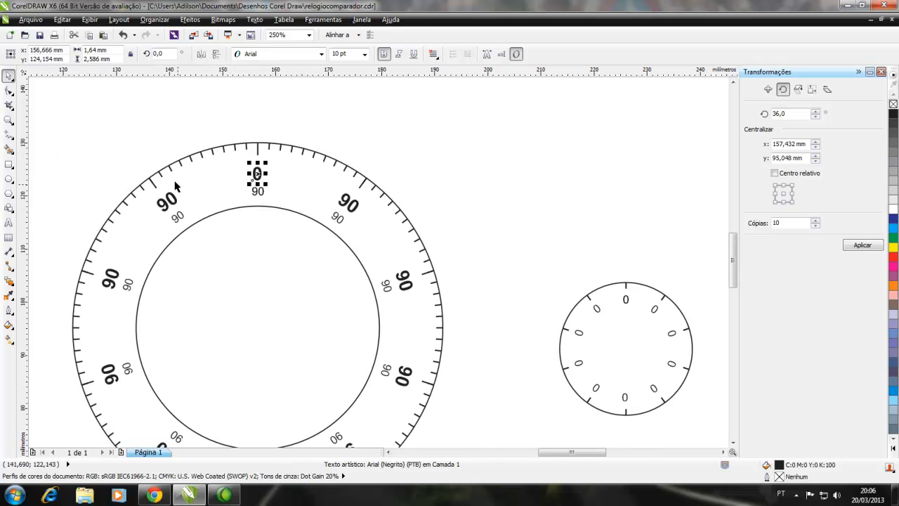
left_click(121, 145)
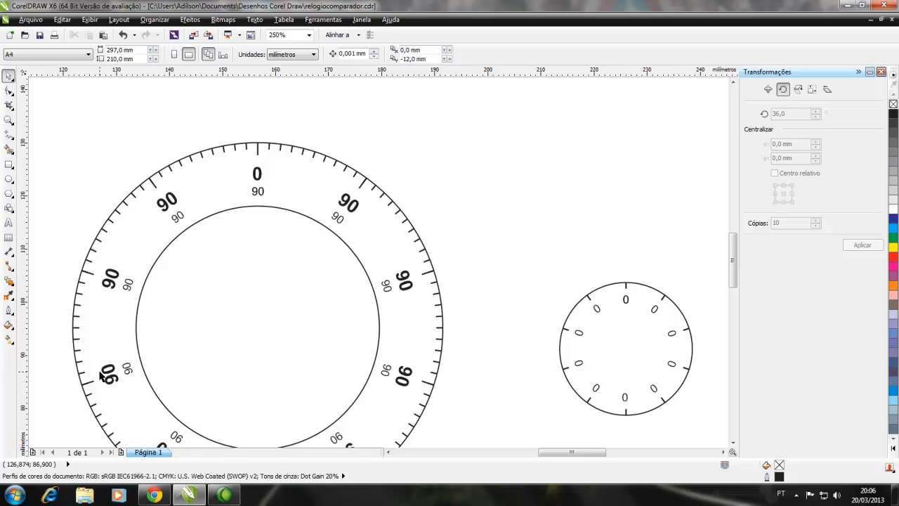
Set the rotation centre of the upper-left bold "90" to its own middle and its rotation angle to 0°
left_click_drag(731, 265, 733, 274)
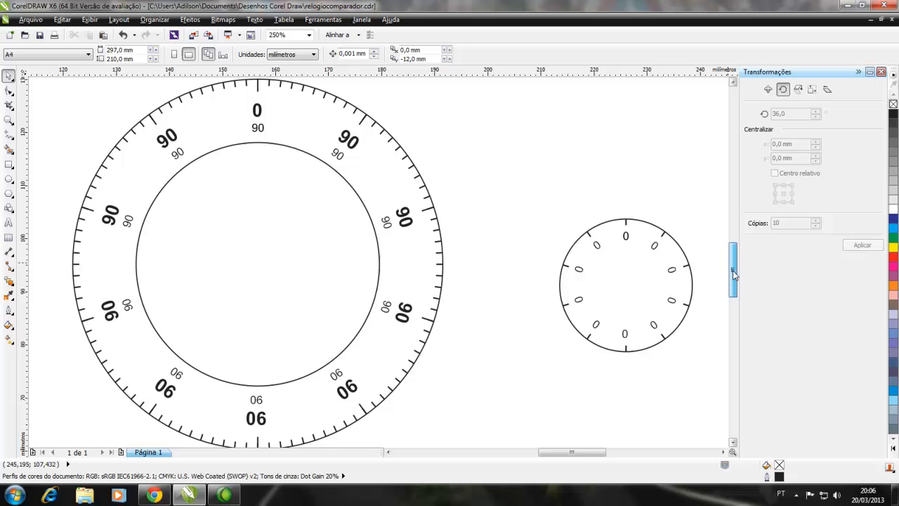
left_click(169, 142)
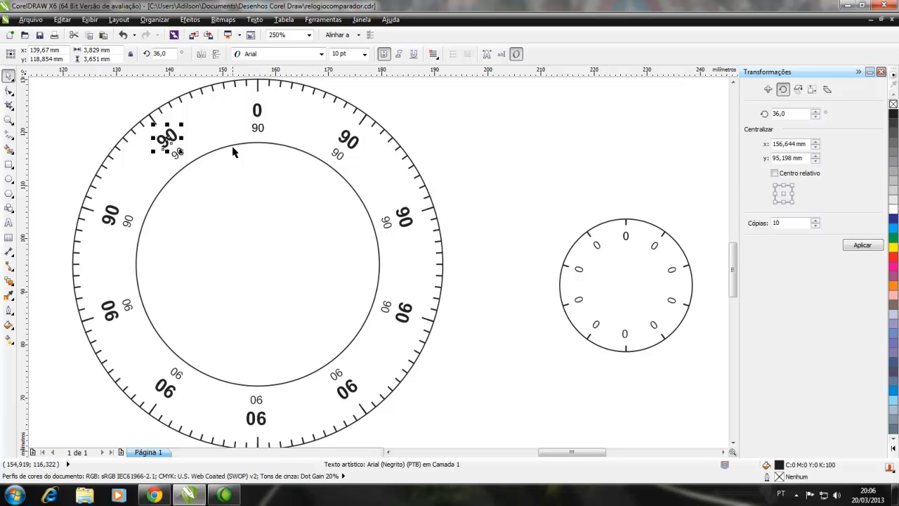
left_click(169, 139)
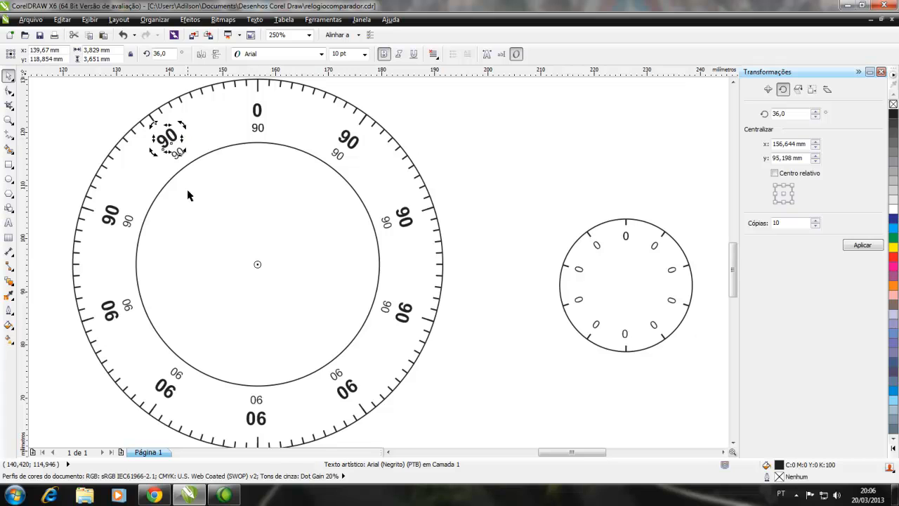
left_click(785, 195)
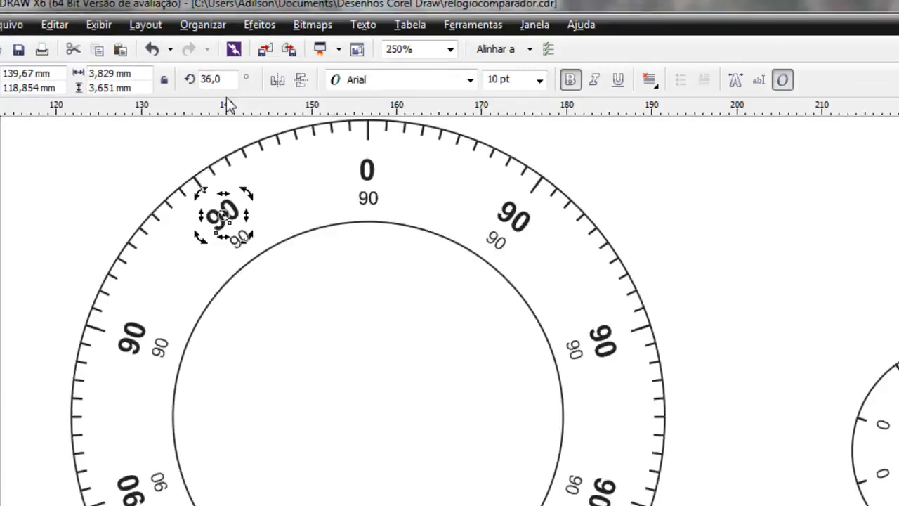
left_click_drag(168, 54, 132, 51)
type("0")
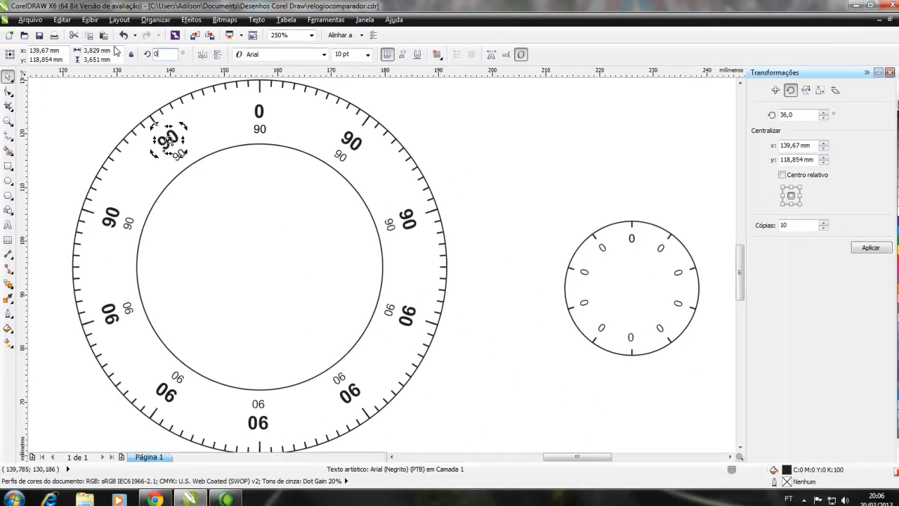
key("Return")
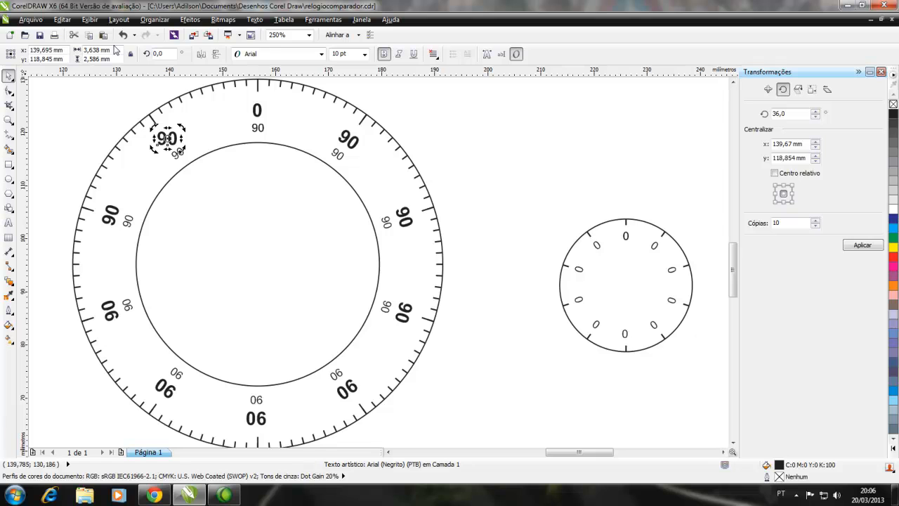
left_click(76, 107)
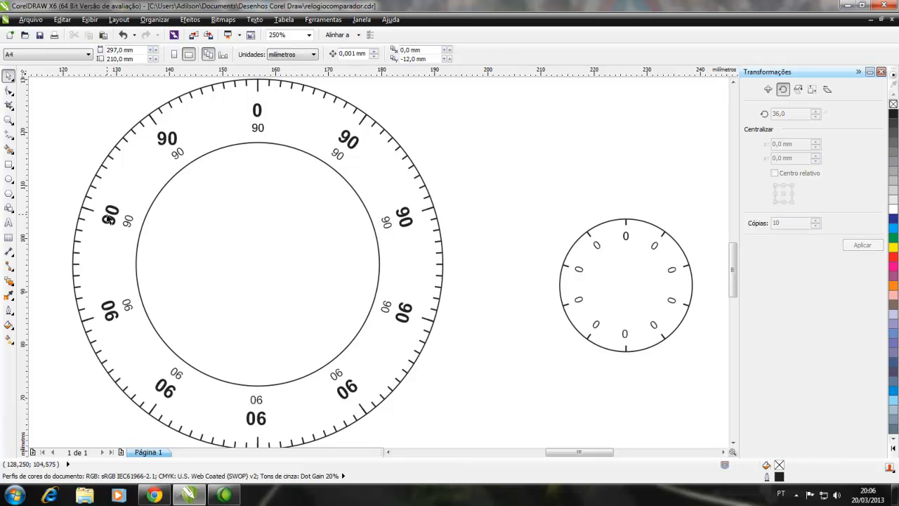
left_click(110, 219)
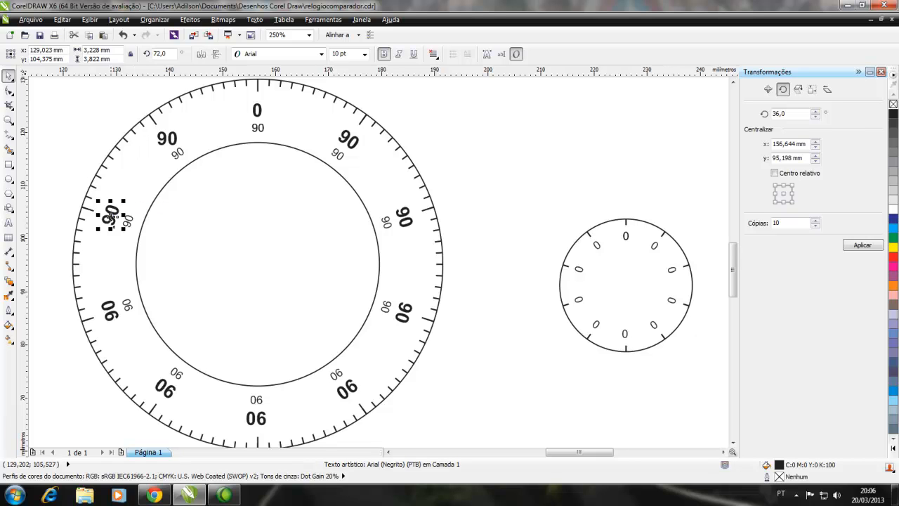
left_click(169, 54)
type("0")
key("Return")
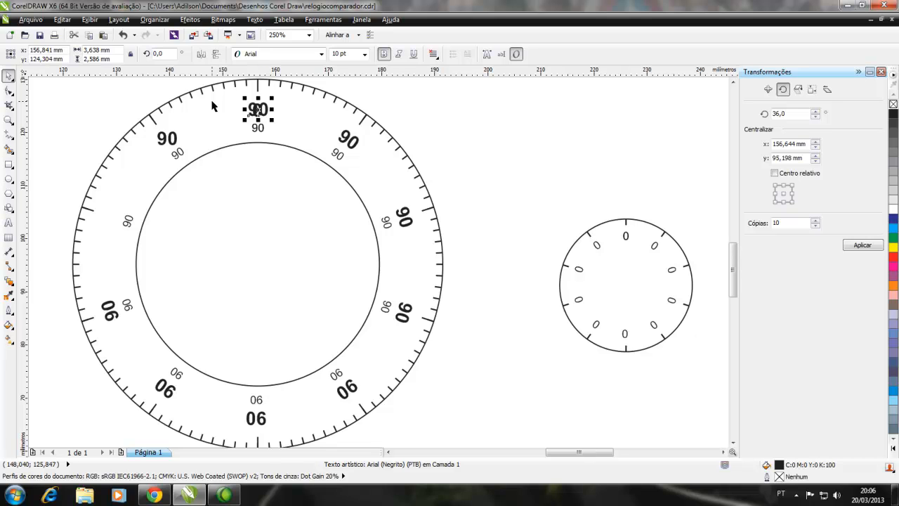
key("ctrl+z")
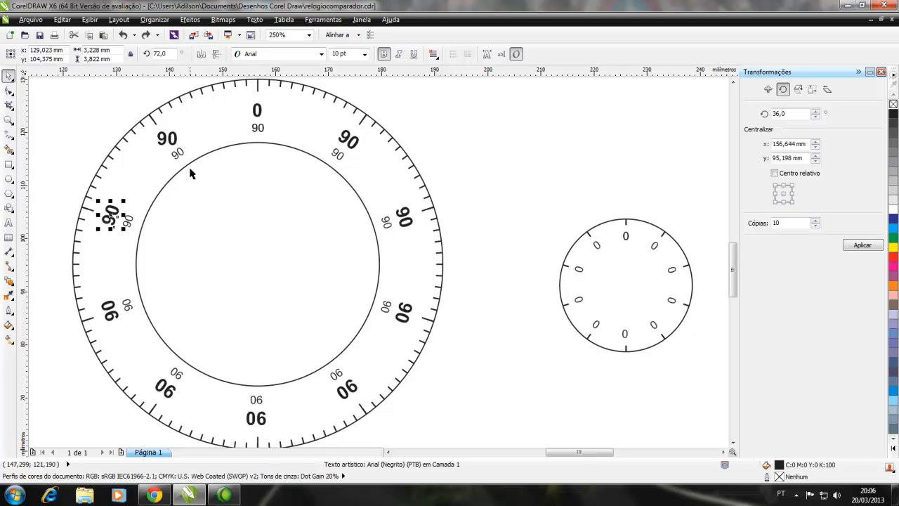
Reset the rotation centre of the bold "90" just above the main dial's left side to its own middle and set its angle to 0°
left_click(785, 197)
double_click(159, 54)
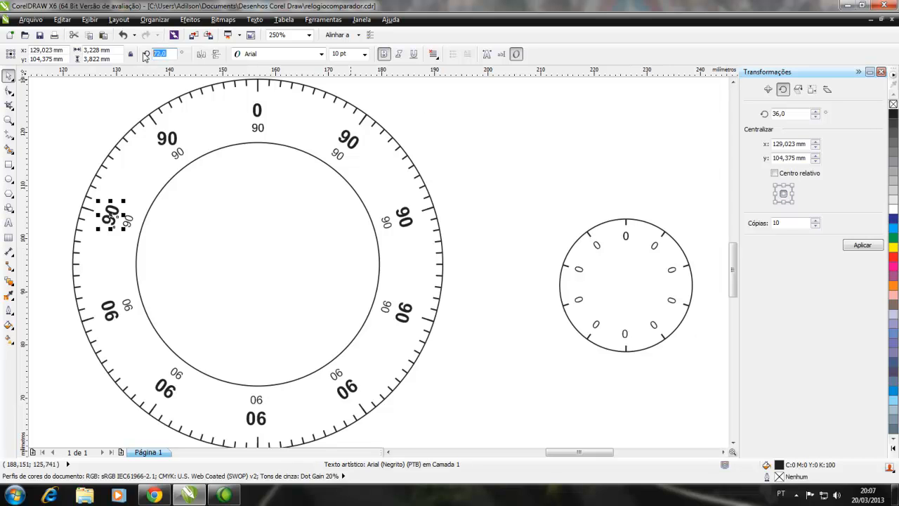
type("0")
key("Return")
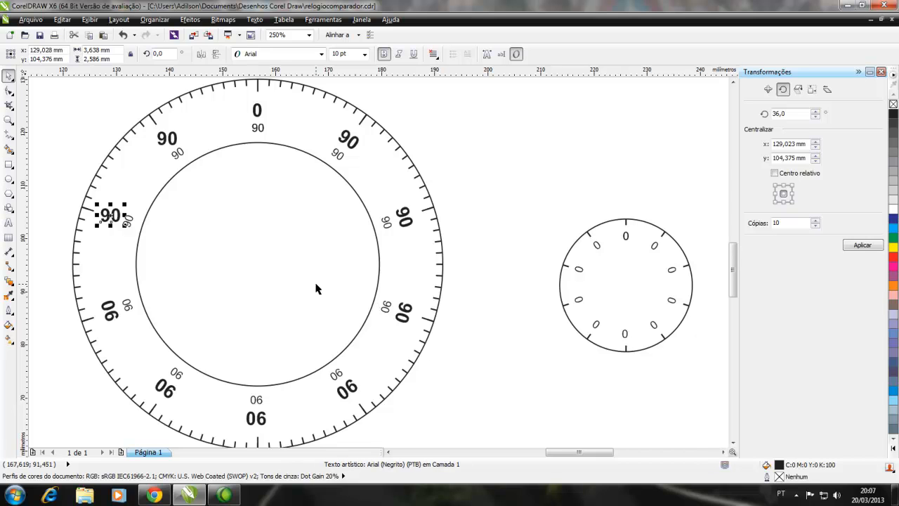
Straighten the two bold "90" labels on the main dial's lower-left side to 0° about their own centres
left_click(104, 313)
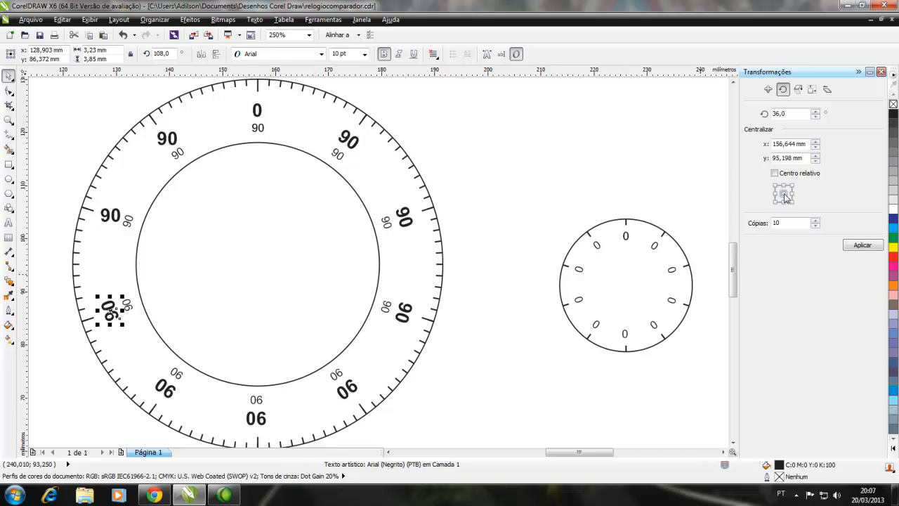
left_click_drag(171, 54, 133, 56)
type("0")
key("Return")
left_click(165, 387)
type("0")
key("Return")
Set the rotation of the main dial's bottommost and lower-right bold "90" labels to 0° about their own centres
left_click(256, 416)
type("0")
key("Return")
left_click(347, 388)
type("0")
key("Return")
Straighten the three remaining bold "90" labels up the main dial's right side to 0° about their own centres
left_click(404, 312)
key("Return")
left_click(404, 217)
type("0")
key("Return")
left_click(349, 141)
type("0")
key("Return")
Set the rotation of the upper-left and two left-side small "90" labels on the main dial to 0° about their own centres
left_click(177, 154)
type("0")
key("Return")
left_click(128, 222)
type("0")
key("Return")
left_click(127, 304)
type("0")
key("Return")
Straighten the lower-left, bottommost and lower-right small "90" labels on the main dial to 0° about their own centres
left_click(177, 373)
type("0")
key("Return")
left_click(256, 400)
type("0")
key("Return")
left_click(336, 373)
key("Return")
Set the rotation of the three small "90" labels up the main dial's right side to 0° about their own centres
left_click(383, 311)
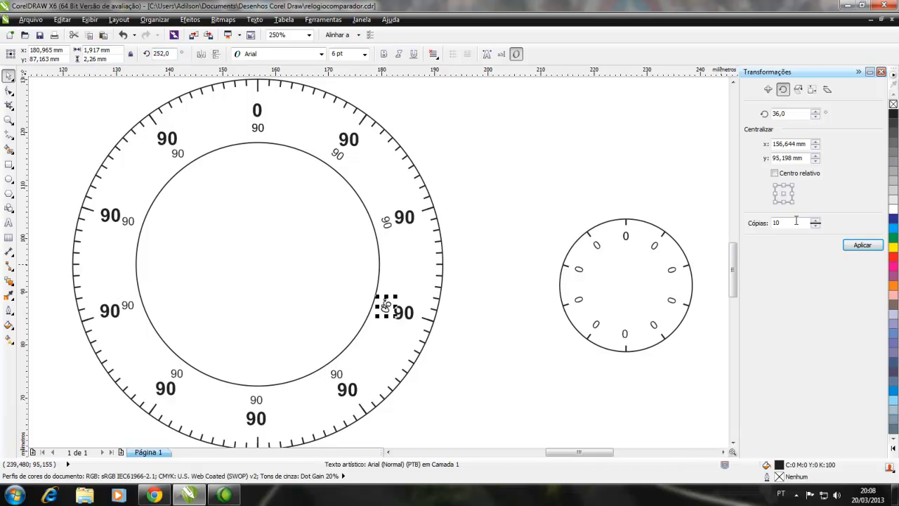
type("0")
key("Return")
left_click(387, 223)
left_click_drag(171, 54, 99, 50)
type("0")
left_click(338, 154)
type("0")
key("Return")
Straighten the four "0" labels down the small dial's left side to 0° about their own centres
left_click(596, 246)
type("0")
key("Return")
left_click(579, 270)
type("0")
key("Return")
left_click(579, 300)
type("0")
left_click(784, 194)
type("0")
key("Return")
Set the rotation of the small dial's bottommost and lower-right "0" labels to 0° about their own centres
left_click(625, 335)
left_click(784, 194)
left_click(654, 325)
left_click_drag(170, 54, 25, 70)
left_click(783, 194)
type("0")
key("Return")
Straighten the remaining "0" labels up the small dial's right side to 0° about their own centres
left_click(672, 300)
left_click(784, 194)
type("00")
key("Return")
left_click(654, 245)
left_click(783, 194)
left_click_drag(171, 54, 127, 56)
type("0")
key("Return")
left_click(562, 349)
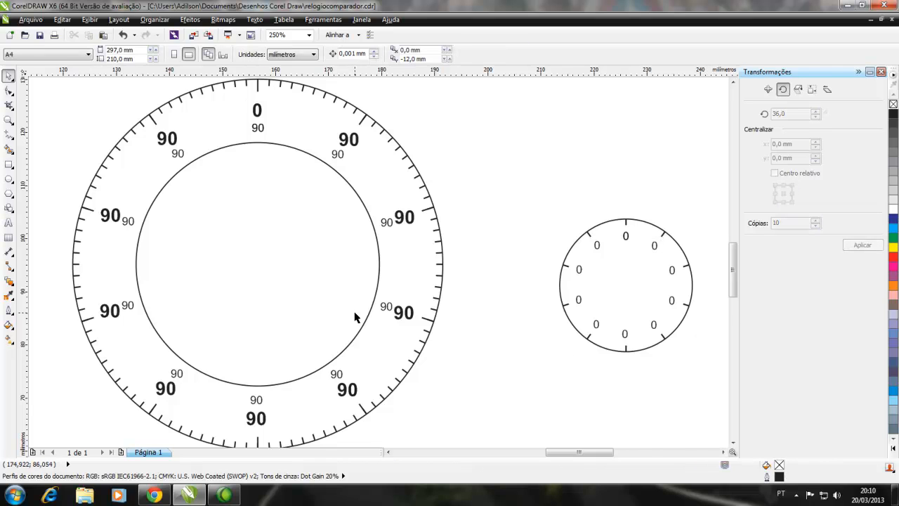
scroll(355, 317, "down", 2)
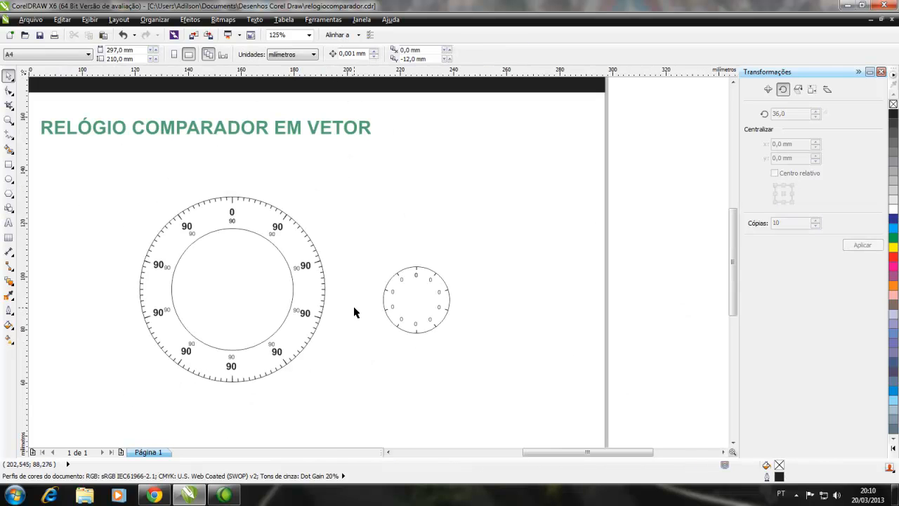